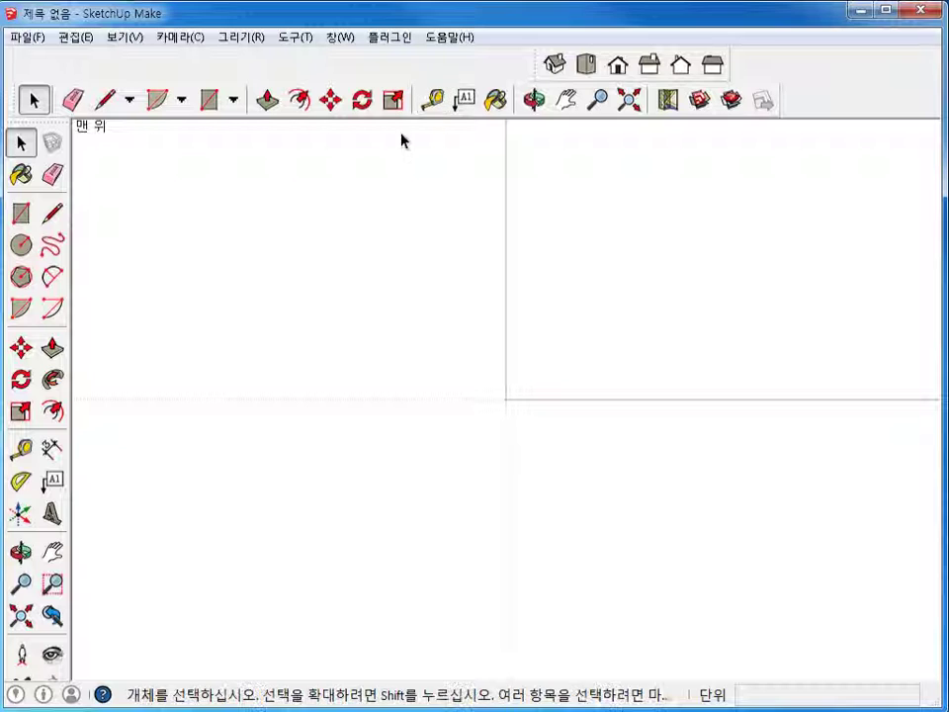
# Draw a golden-section rectangle of about 1880 by 1162 cm in the empty quadrant up and left of the origin
pyautogui.click(233, 105)
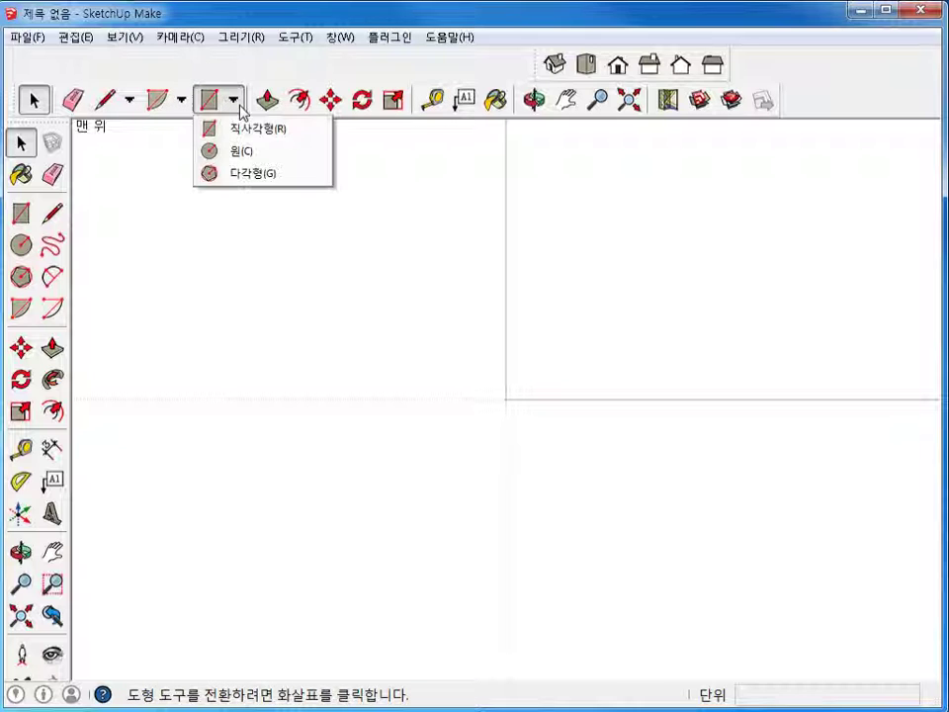
pyautogui.click(244, 131)
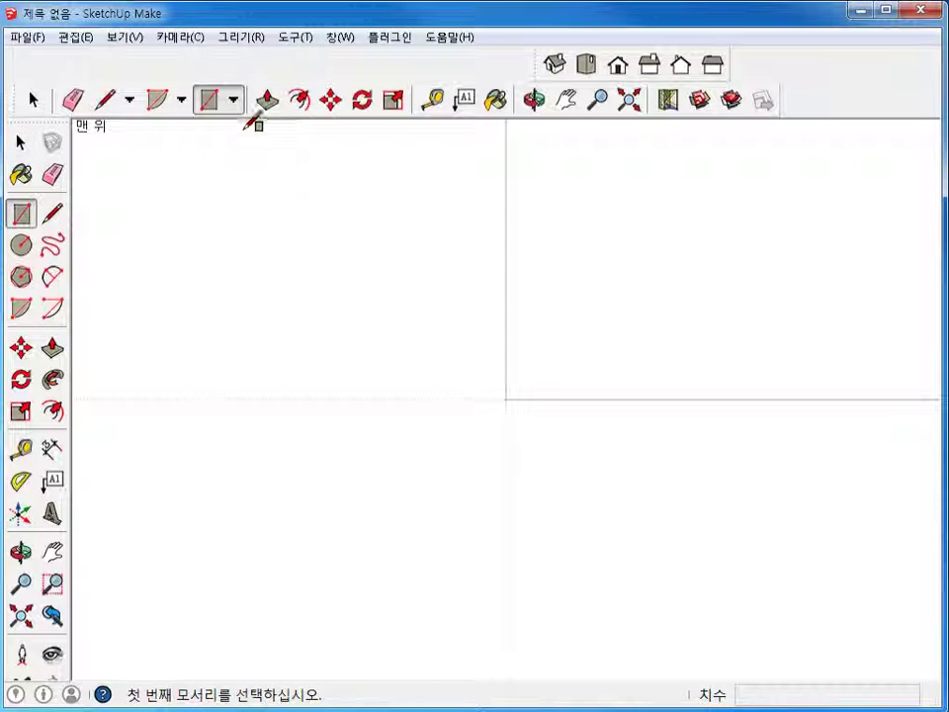
pyautogui.click(156, 212)
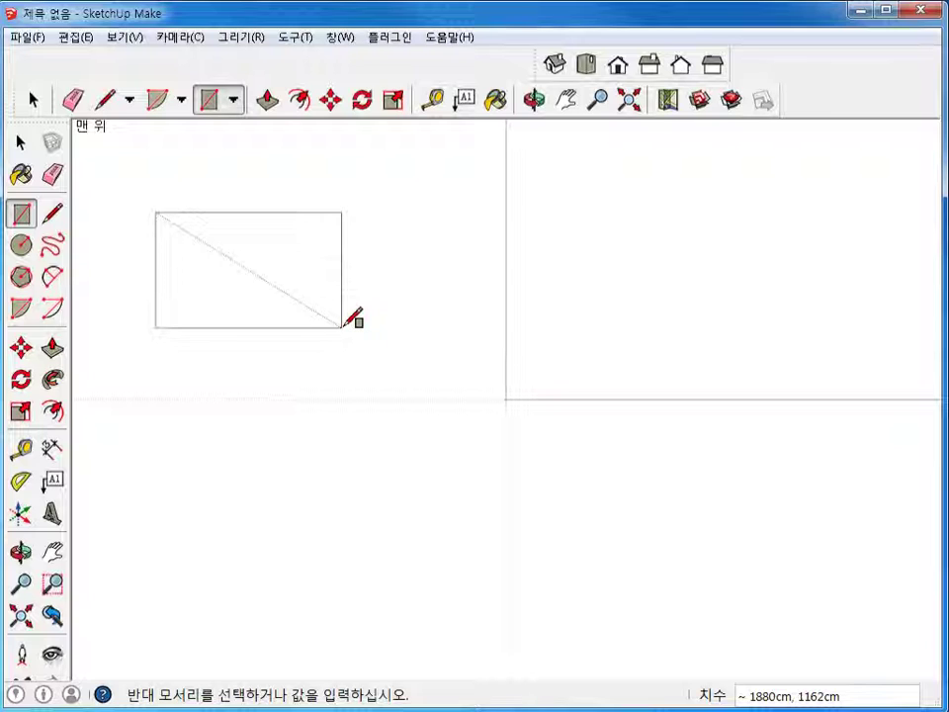
pyautogui.click(342, 327)
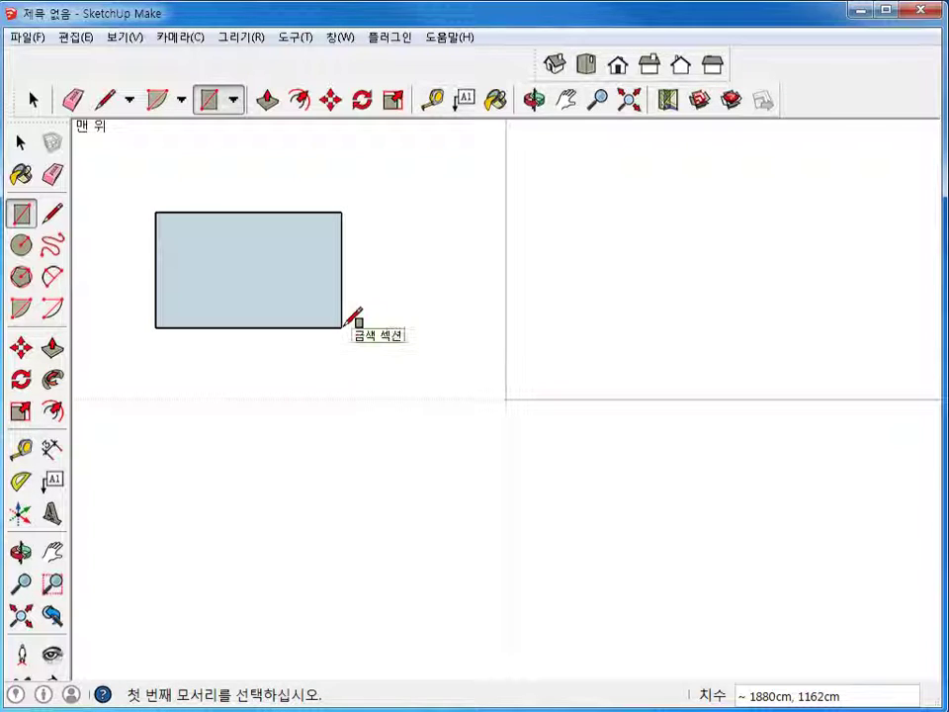
# Make the whole rectangle, face and edges, into a group
pyautogui.click(33, 99)
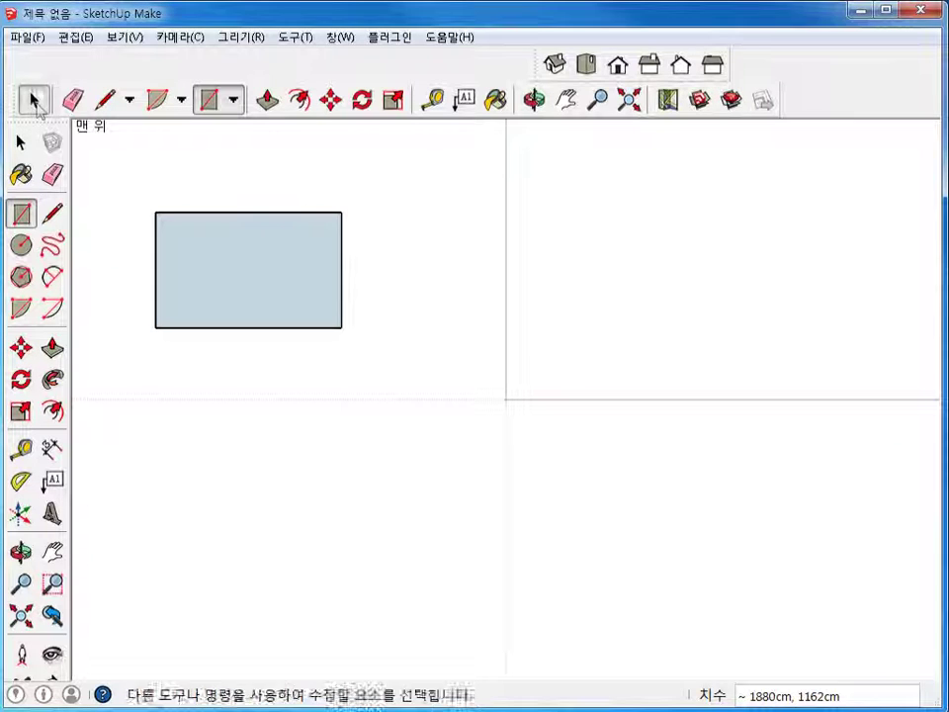
pyautogui.moveTo(131, 194); pyautogui.dragTo(385, 362)
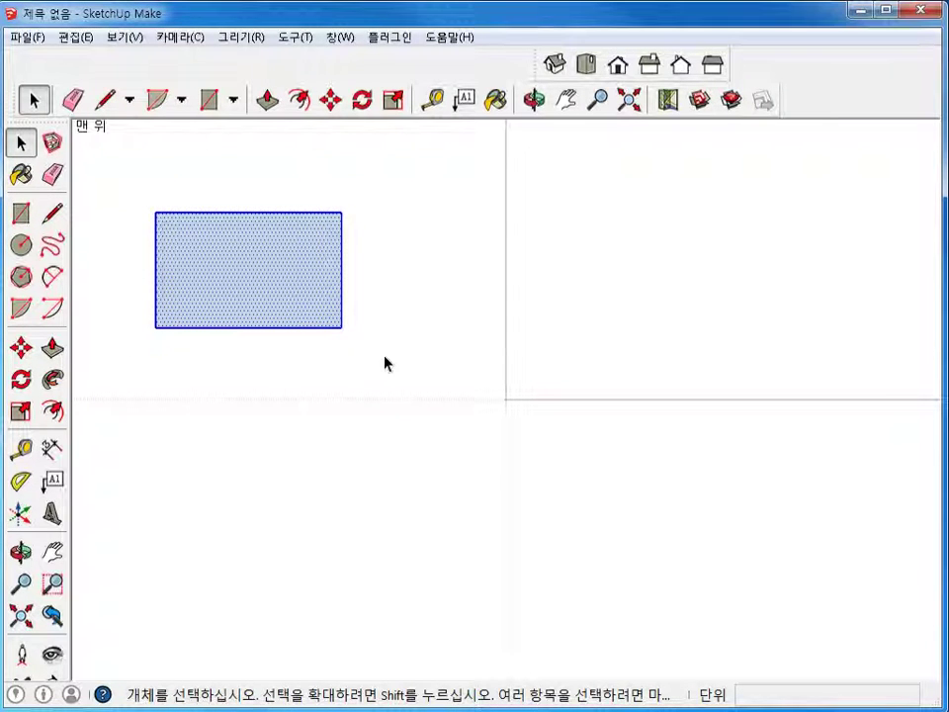
pyautogui.rightClick(280, 270)
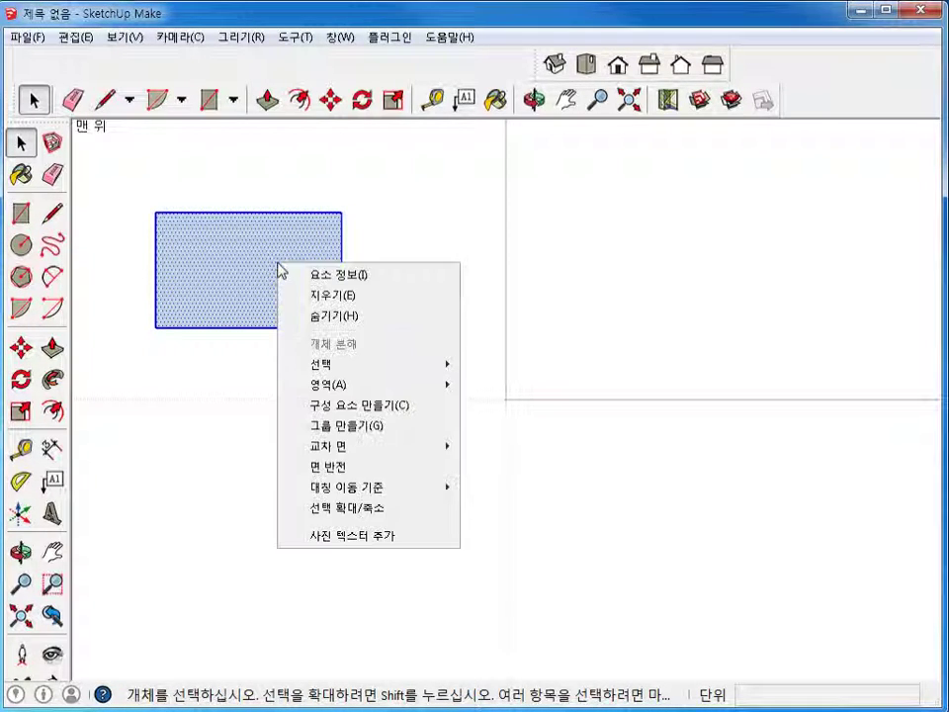
pyautogui.click(365, 427)
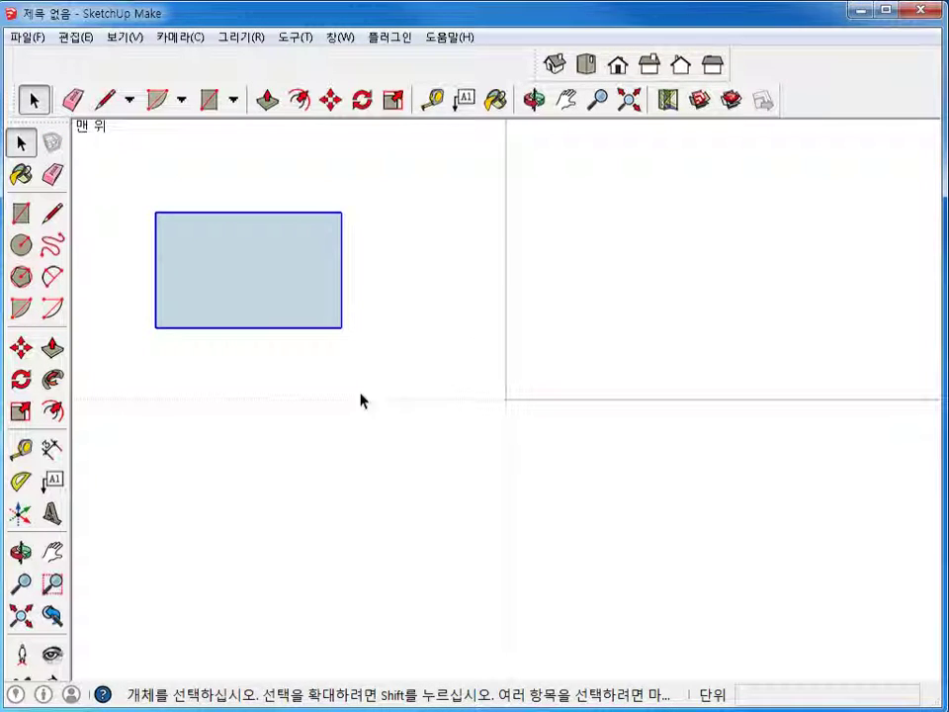
# Draw two crossing lines over the grouped rectangle, joining the midpoints of its opposite edges
pyautogui.click(130, 101)
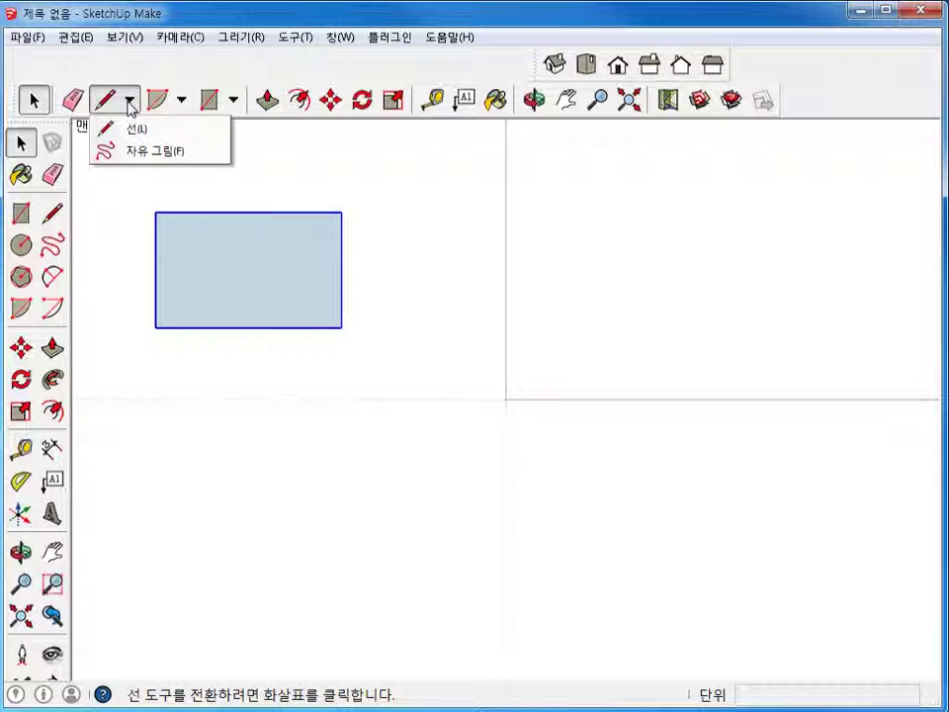
pyautogui.click(131, 131)
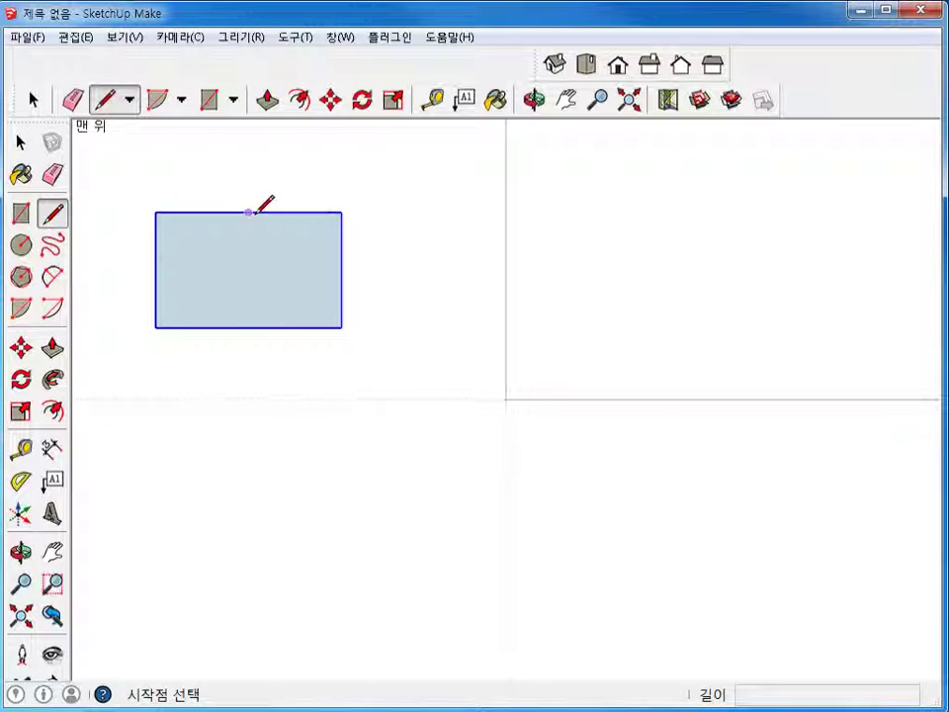
pyautogui.click(249, 211)
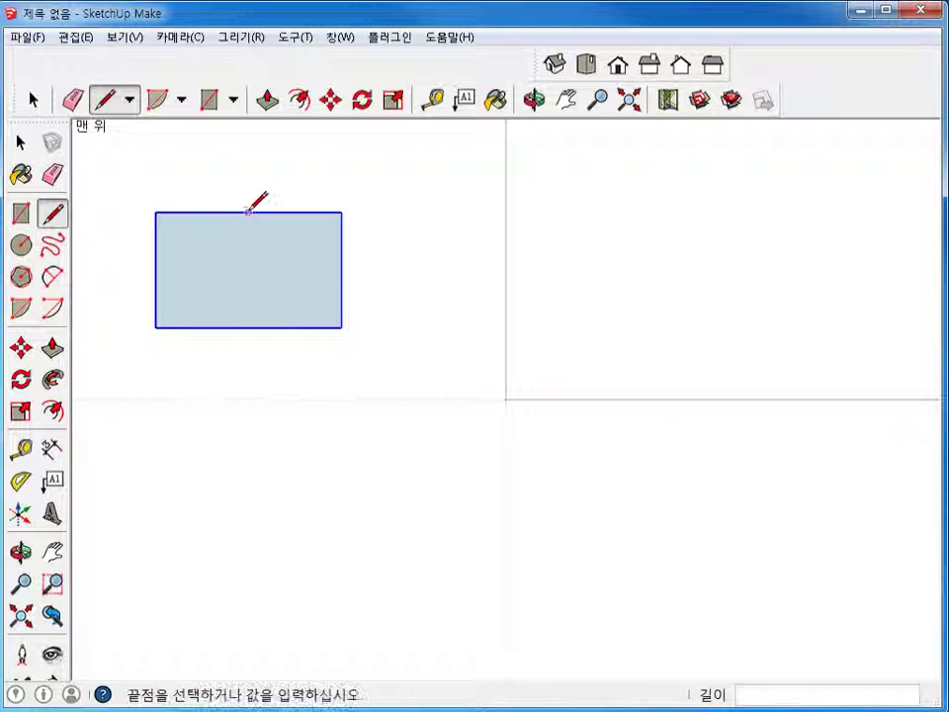
pyautogui.click(249, 326)
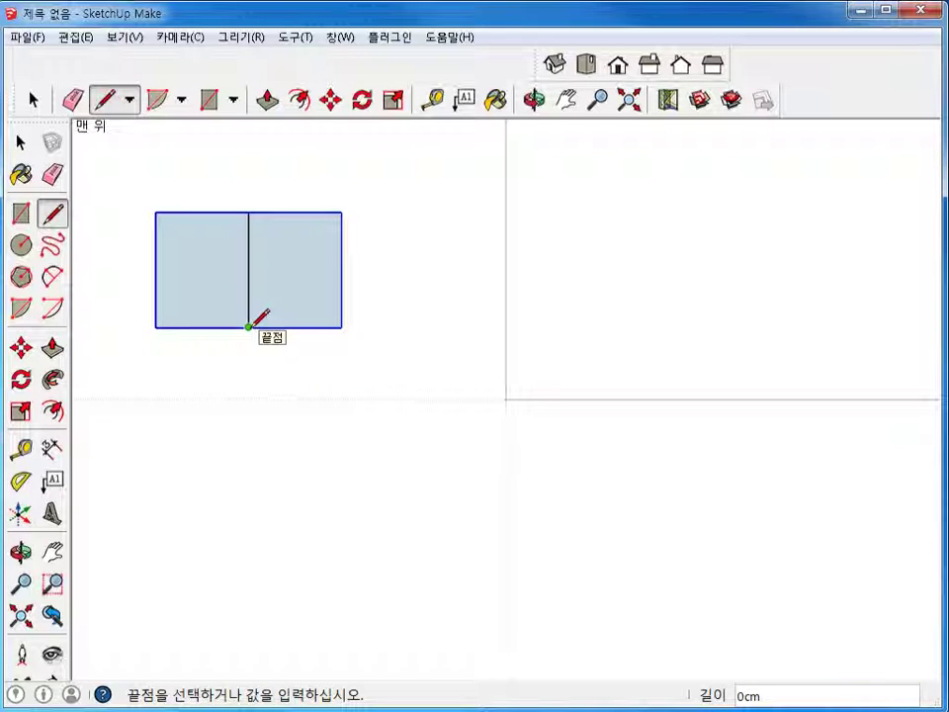
pyautogui.press('Escape')
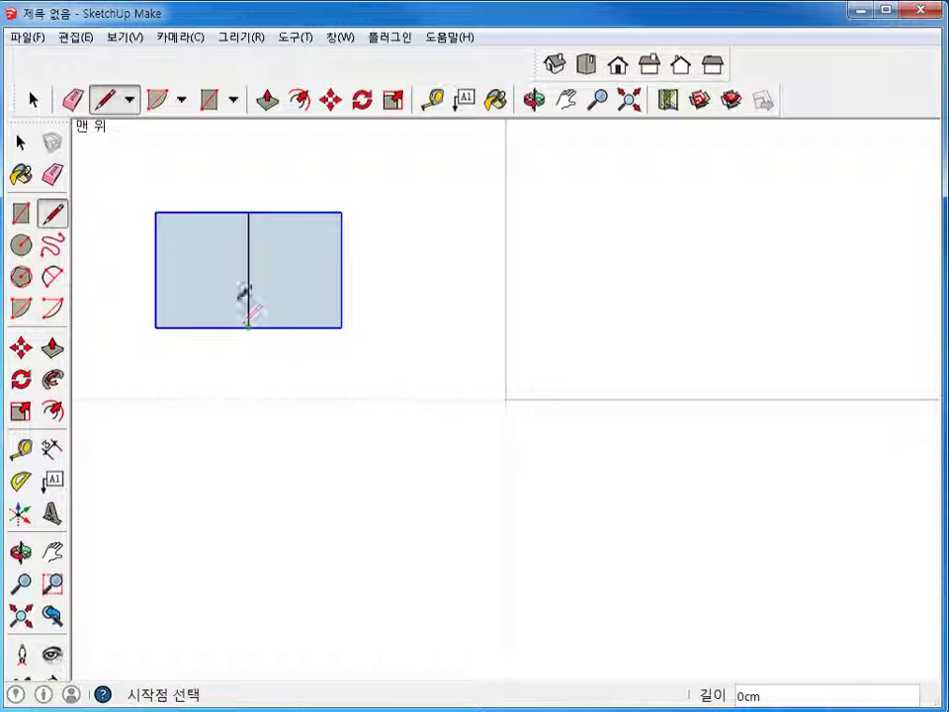
pyautogui.click(155, 268)
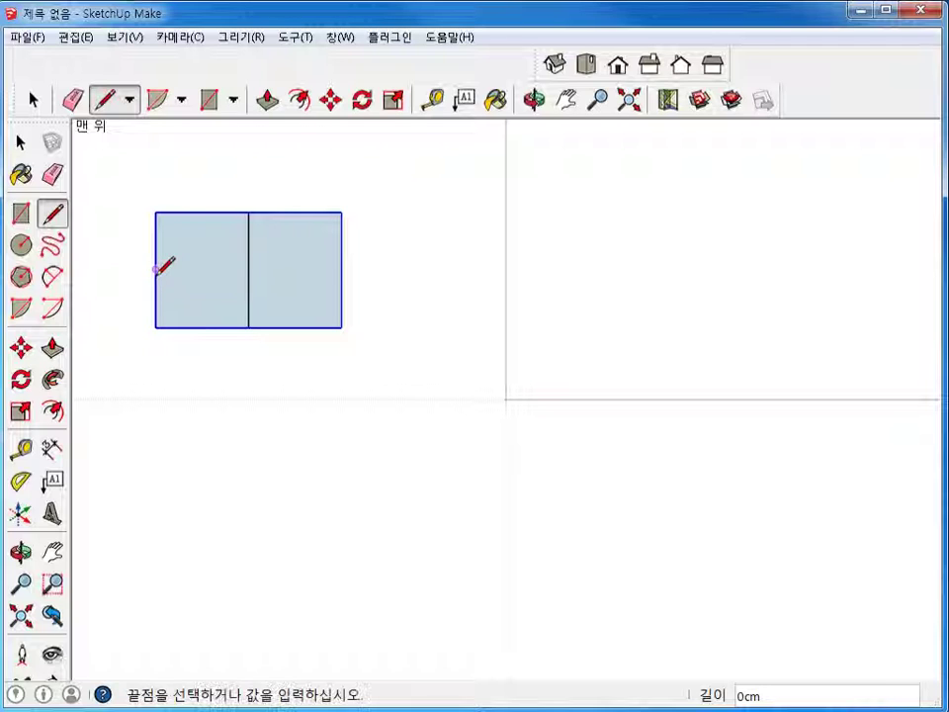
pyautogui.click(341, 269)
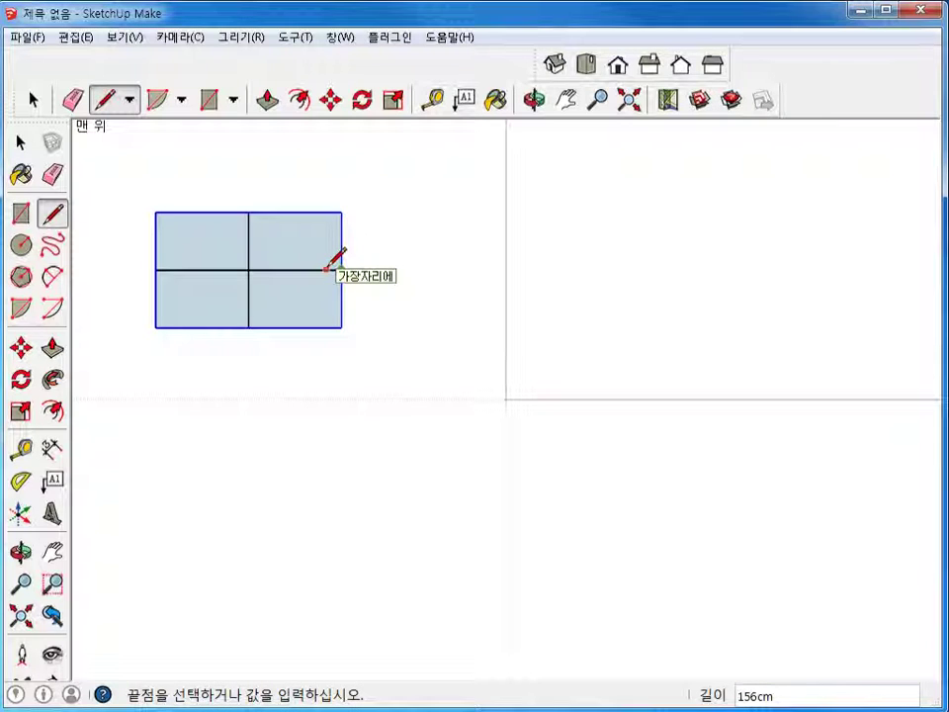
pyautogui.press('Escape')
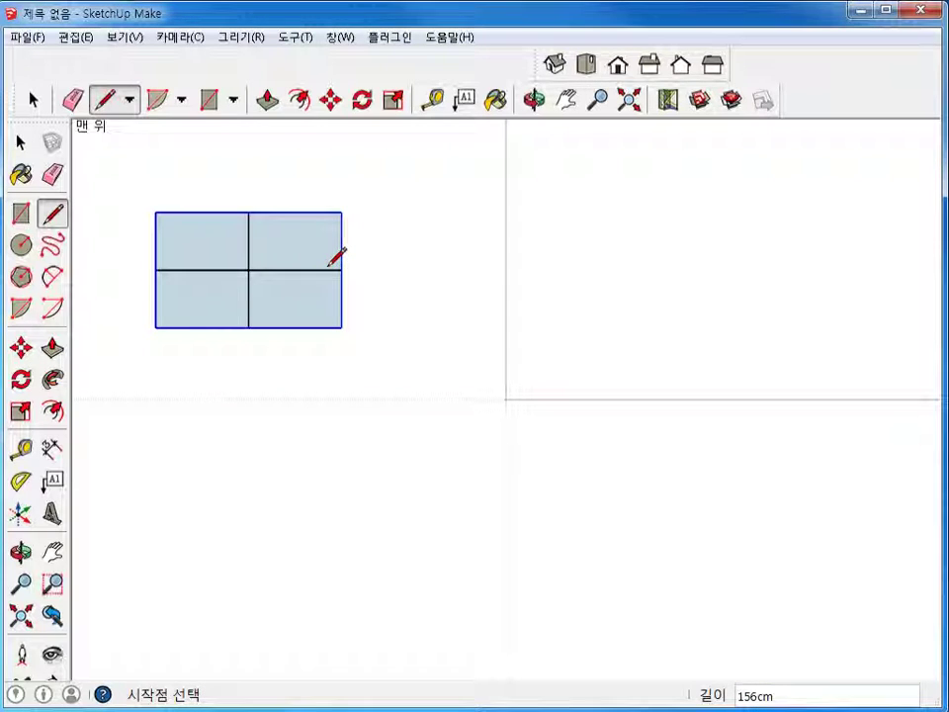
# Move the rectangle group by its centre, where the guide lines cross, onto the origin
pyautogui.click(331, 101)
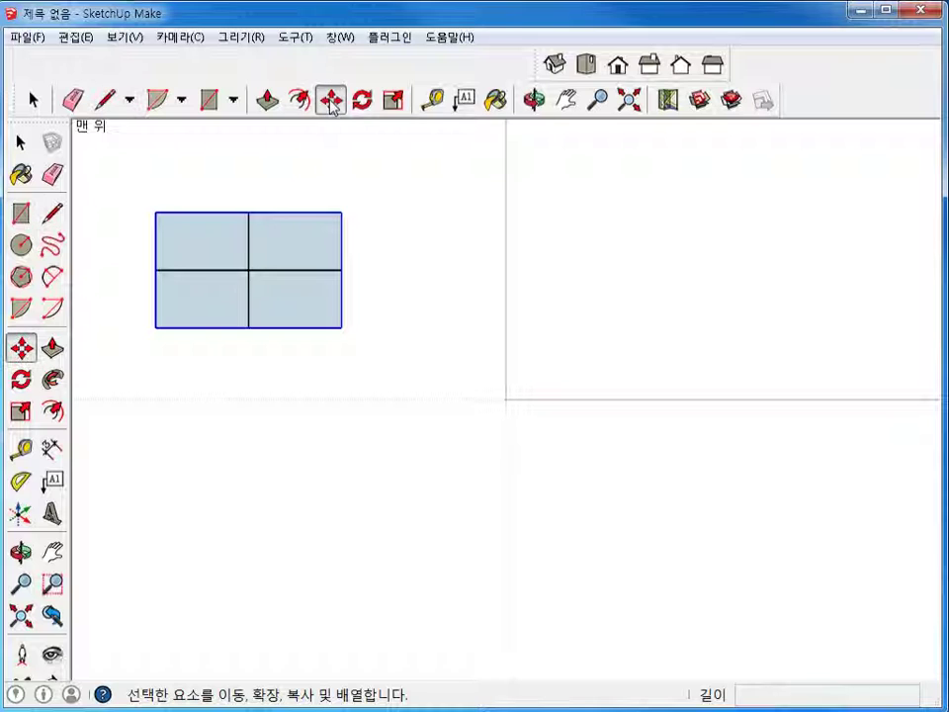
pyautogui.click(248, 269)
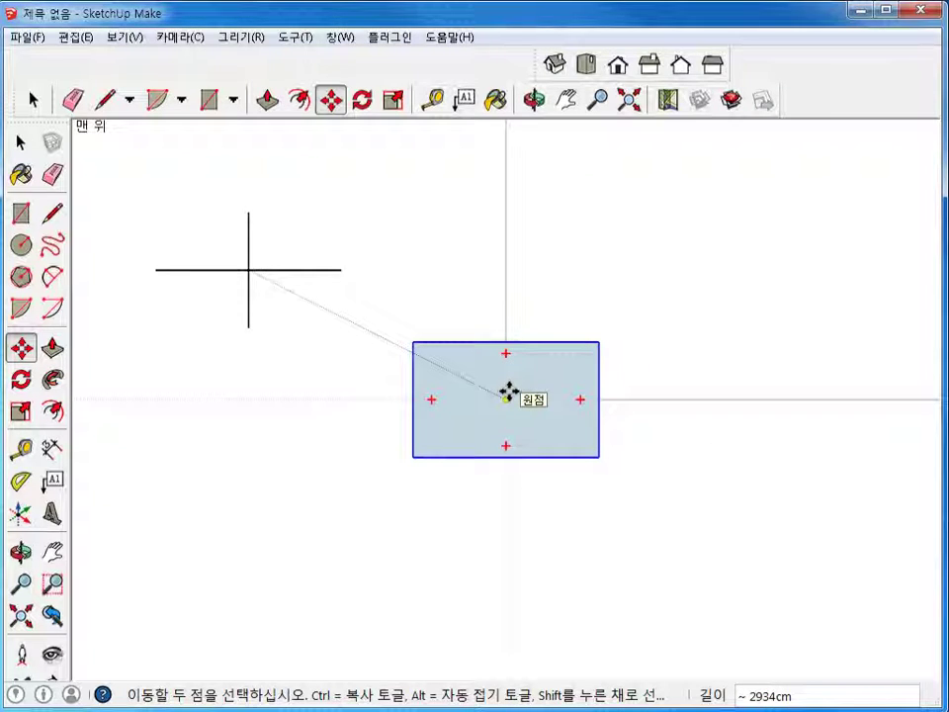
pyautogui.click(507, 393)
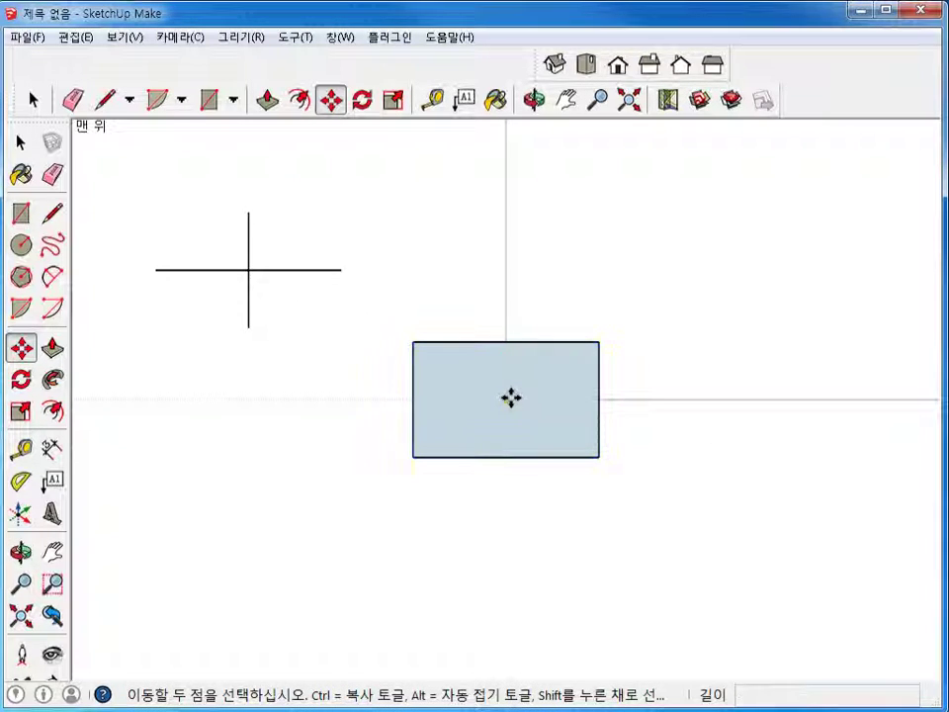
# Delete the leftover crossing guide lines at the rectangle's former position
pyautogui.click(33, 100)
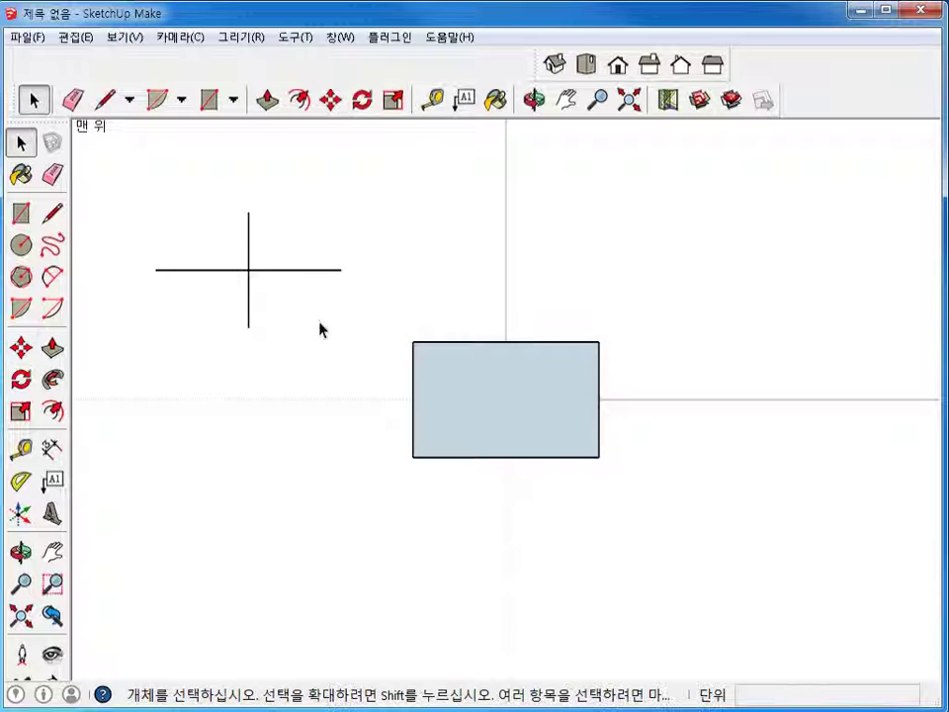
pyautogui.click(301, 270)
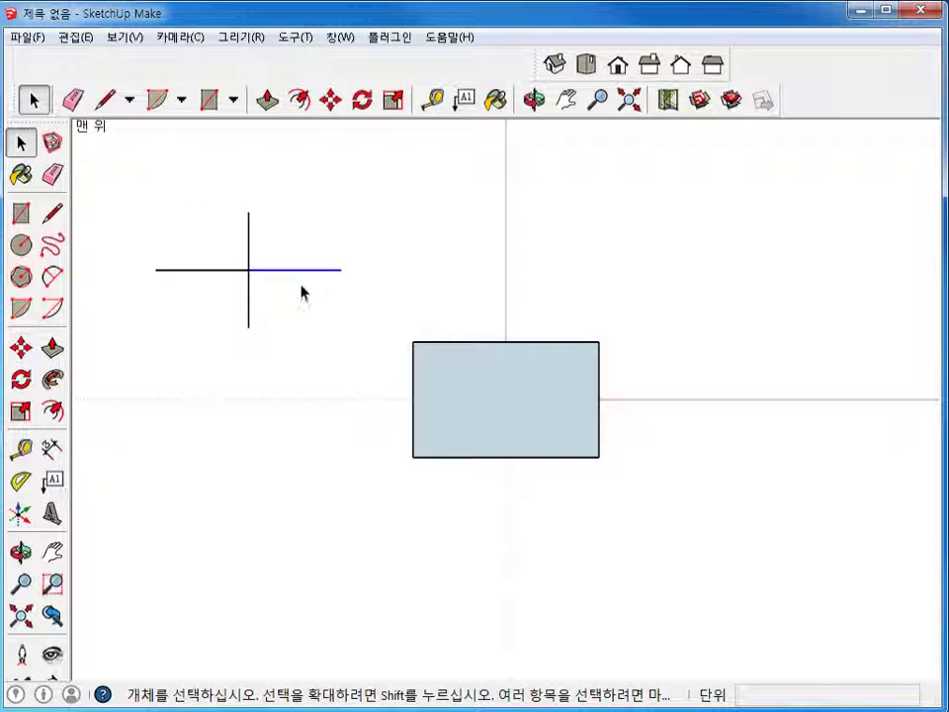
pyautogui.press('Delete')
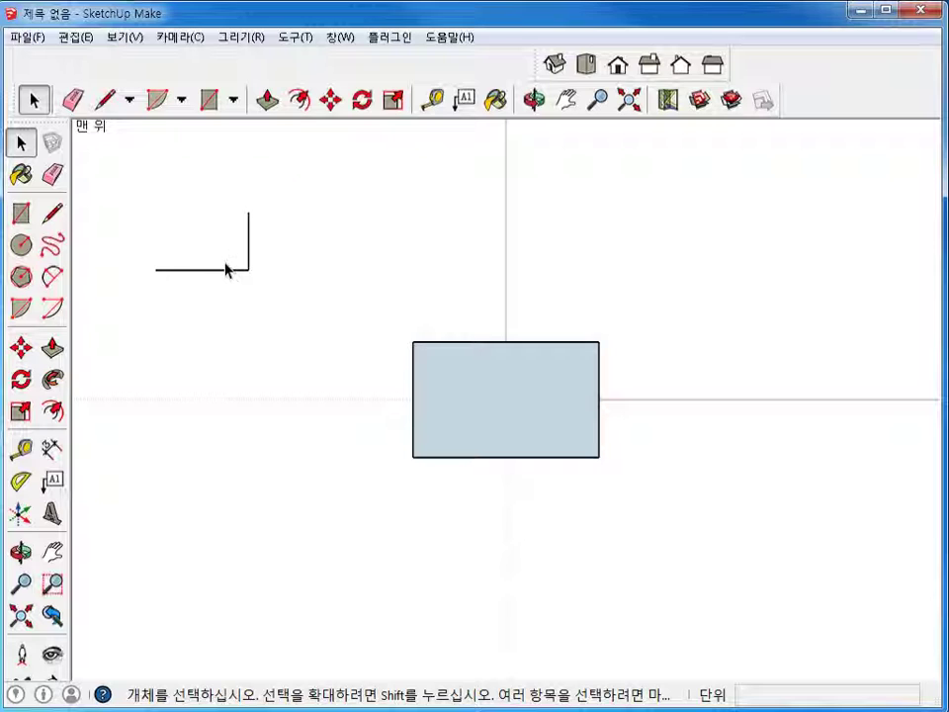
pyautogui.click(249, 248)
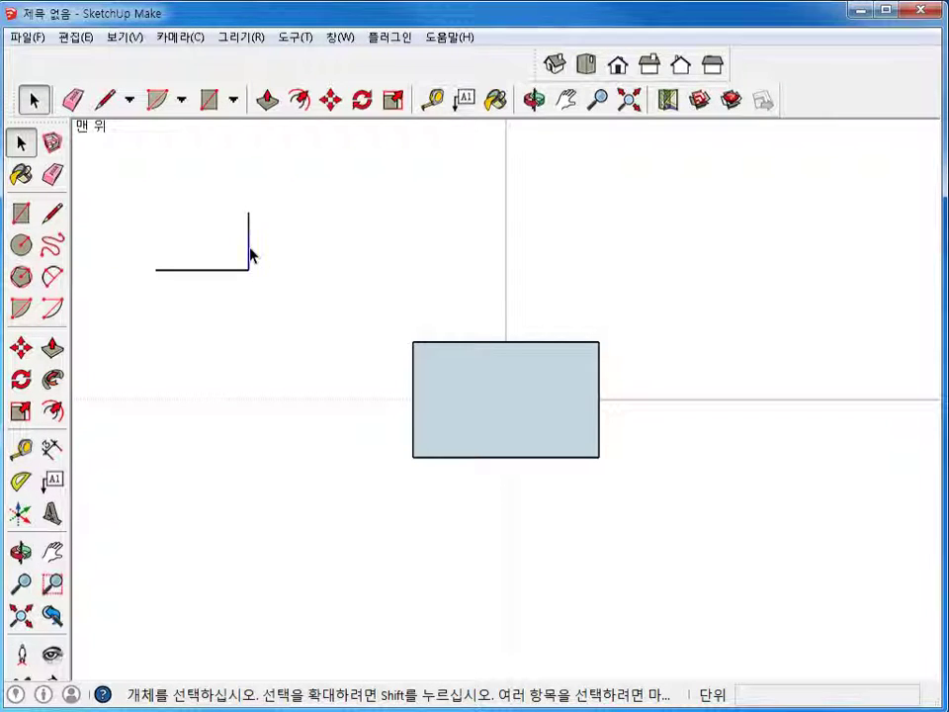
pyautogui.press('Delete')
pyautogui.click(230, 270)
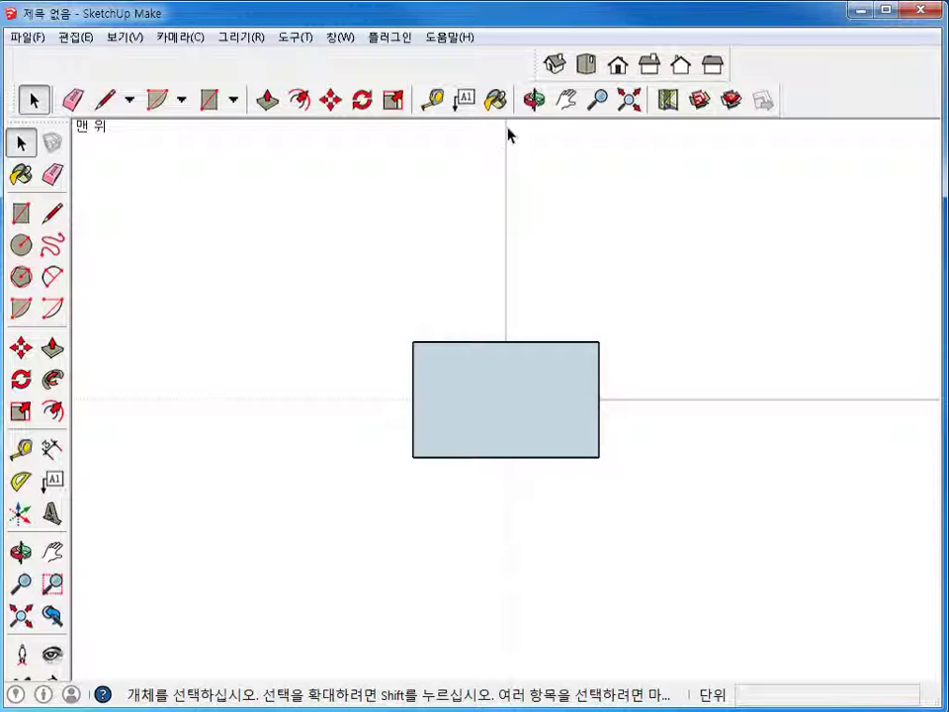
# Rotate a copy of the rectangle group 90 degrees about the origin in the ground plane
pyautogui.click(361, 99)
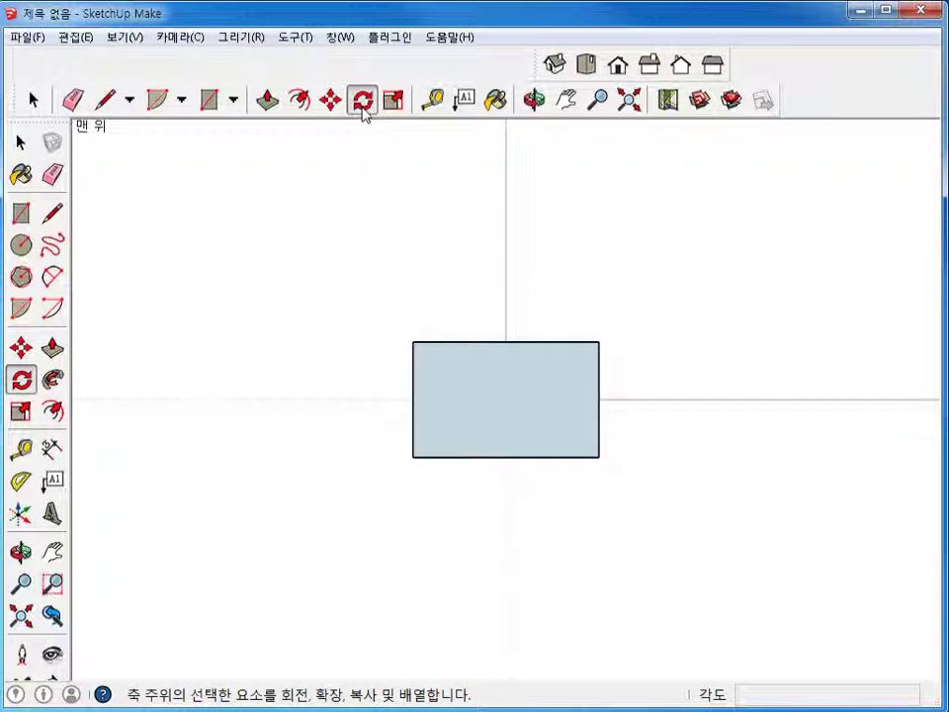
pyautogui.click(505, 399)
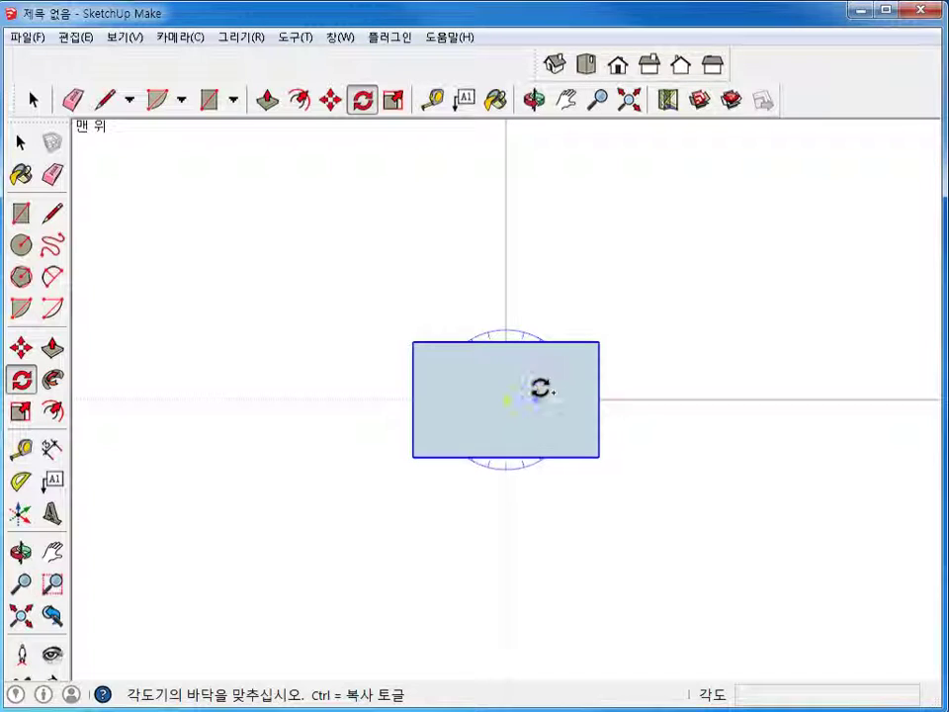
pyautogui.click(599, 341)
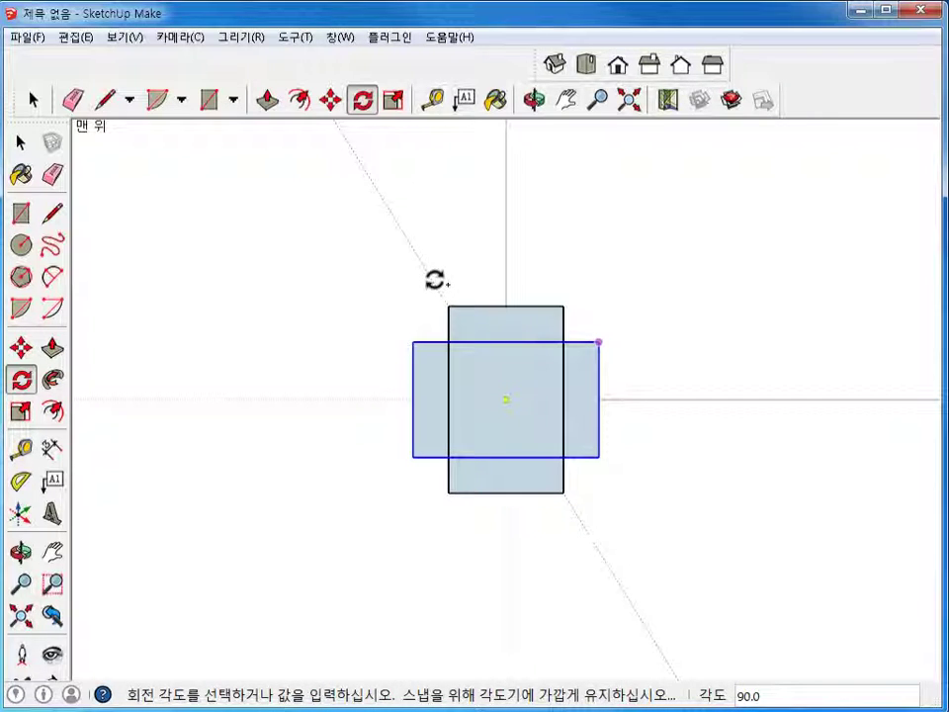
pyautogui.click(435, 279)
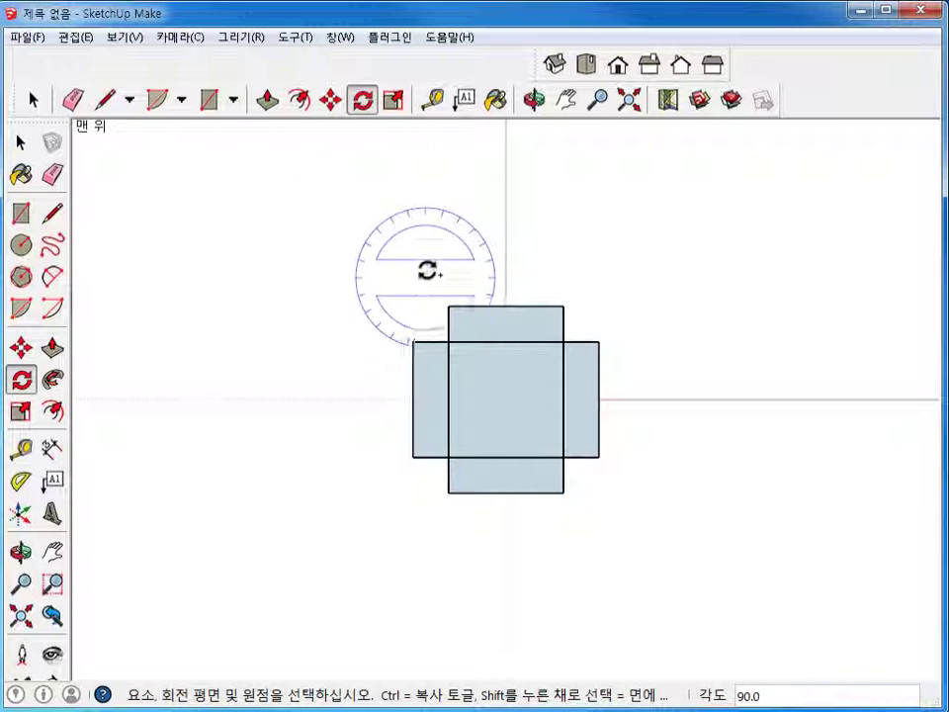
# Rotate a copy of the flat rectangle running lengthwise along the green axis 90 degrees about that axis through the origin, standing it upright
pyautogui.click(554, 70)
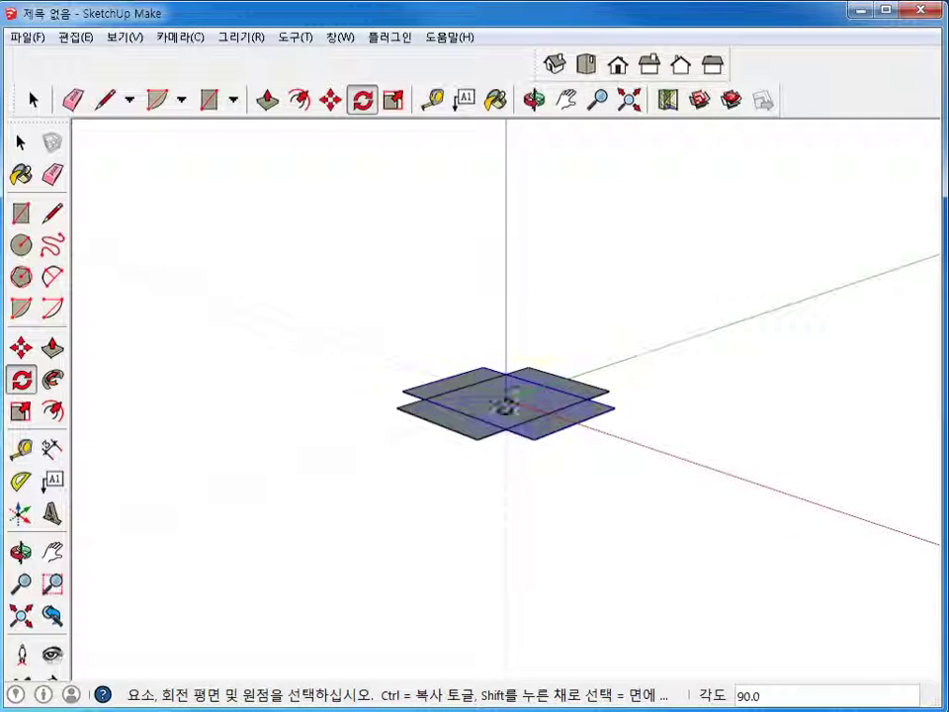
pyautogui.press('space')
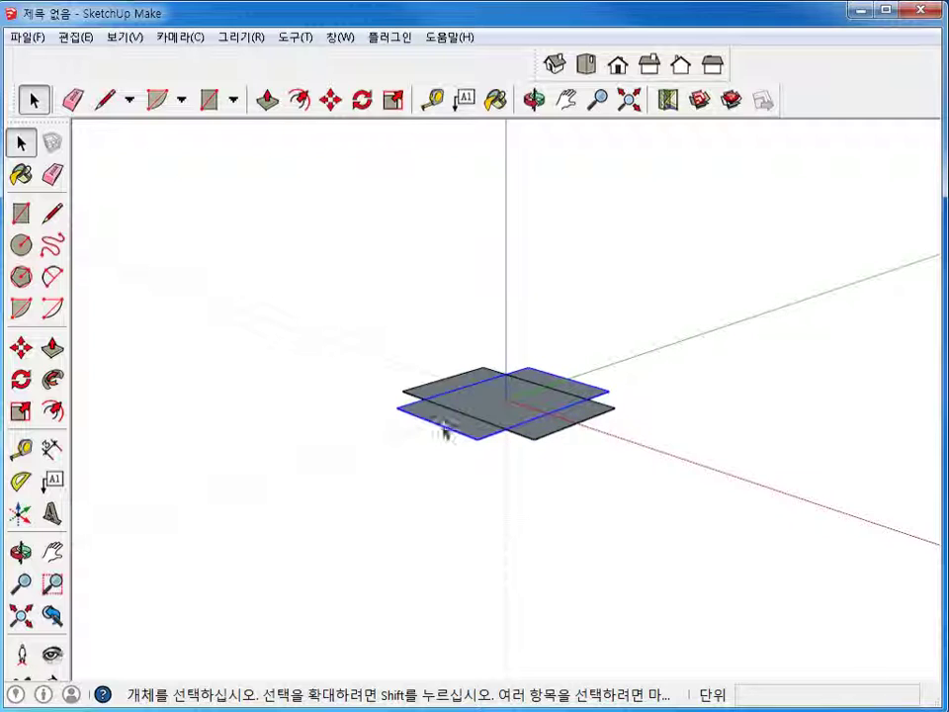
pyautogui.scroll(3, 590, 342)
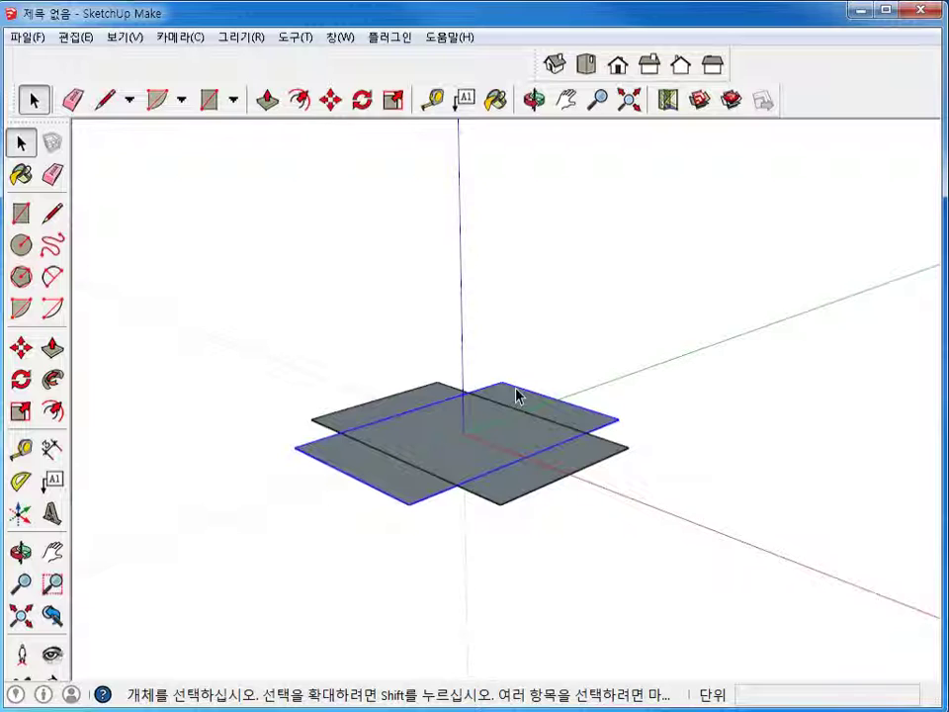
pyautogui.click(363, 100)
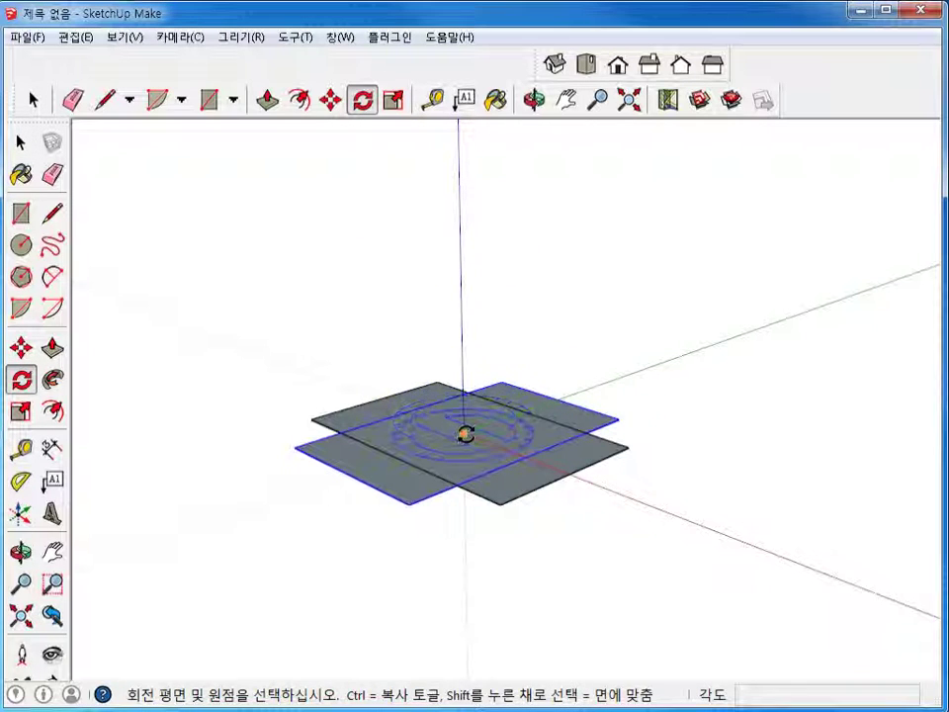
pyautogui.moveTo(469, 433); pyautogui.dragTo(556, 399)
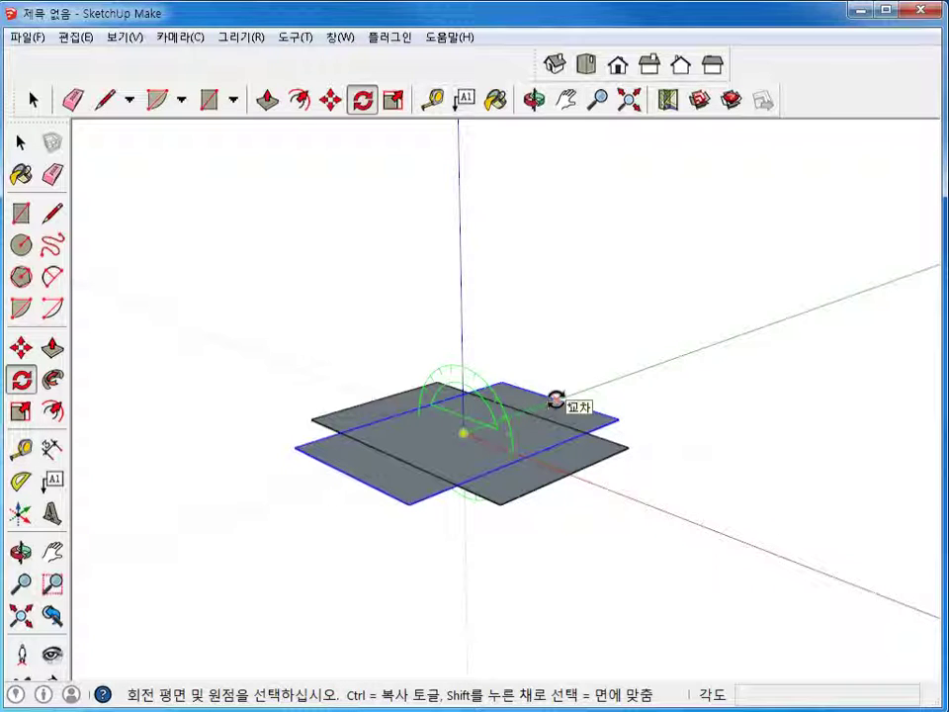
pyautogui.moveTo(556, 399); pyautogui.dragTo(558, 399)
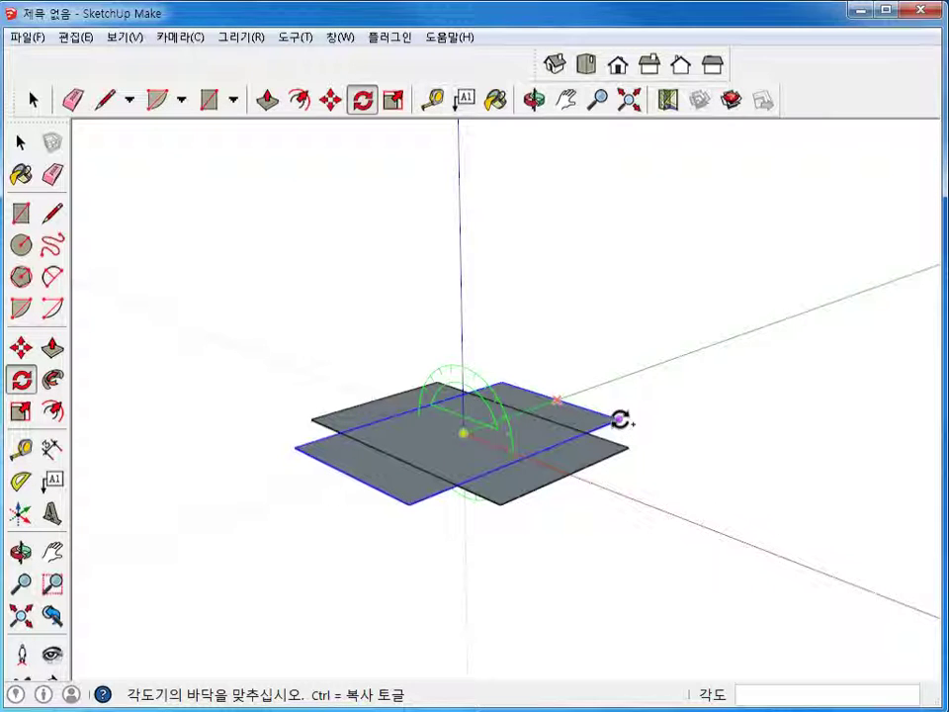
pyautogui.click(619, 419)
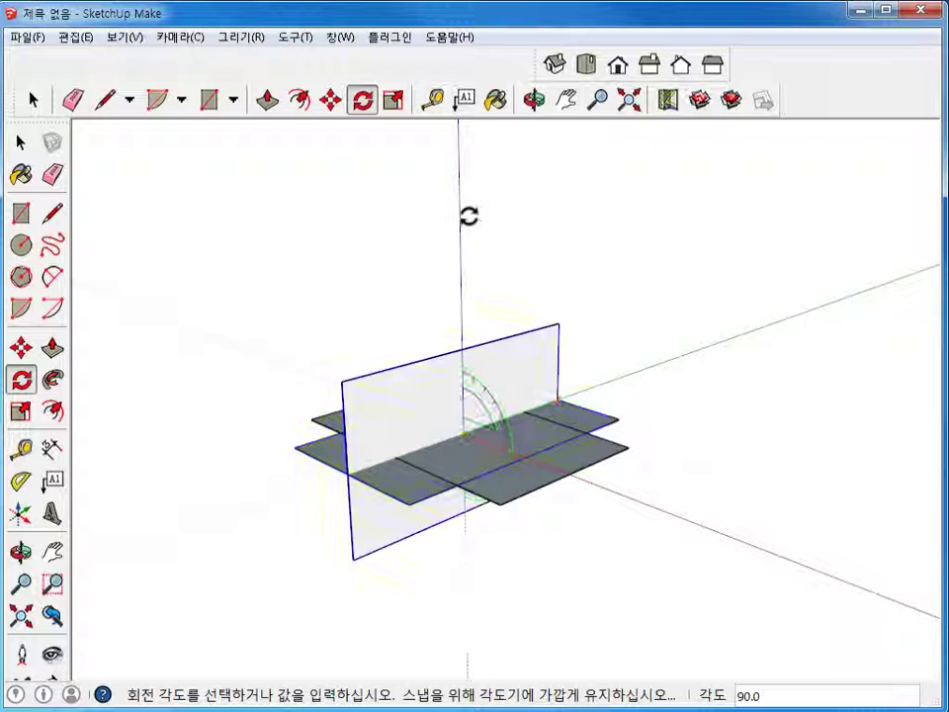
pyautogui.click(467, 215)
# Delete the flat source rectangle running lengthwise along the green axis
pyautogui.click(32, 100)
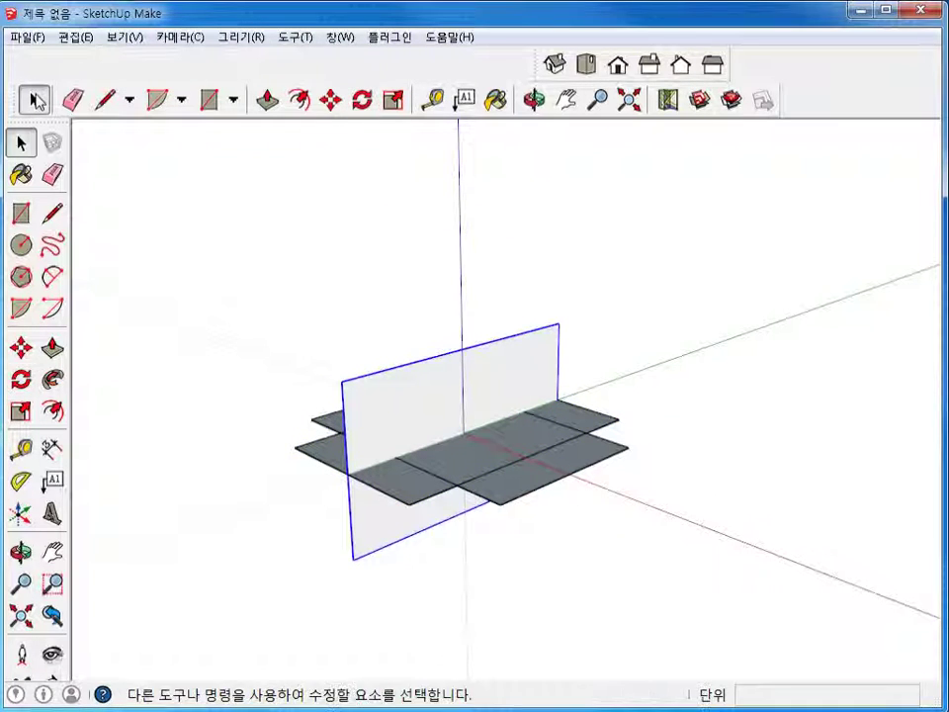
pyautogui.click(591, 434)
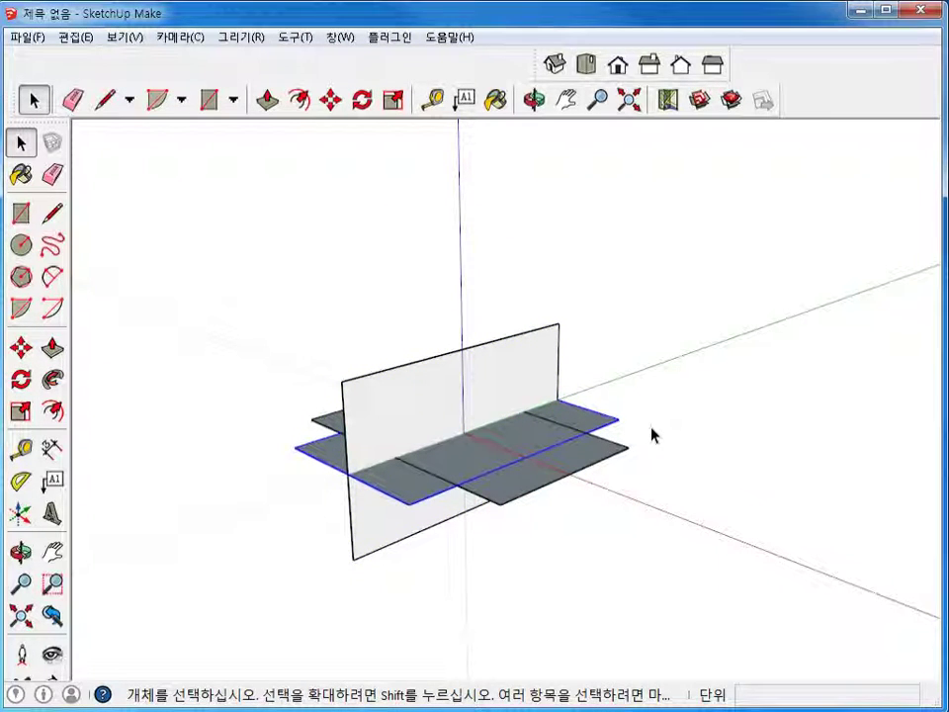
pyautogui.press('Delete')
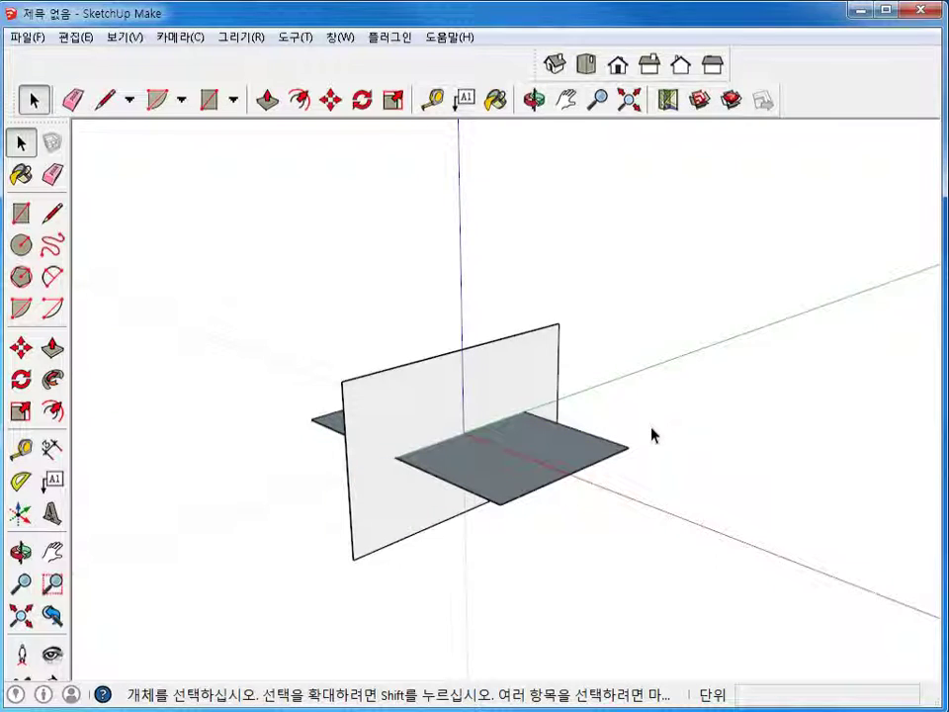
# Rotate a copy of the remaining flat rectangle 90 degrees about the red axis through the origin
pyautogui.click(585, 460)
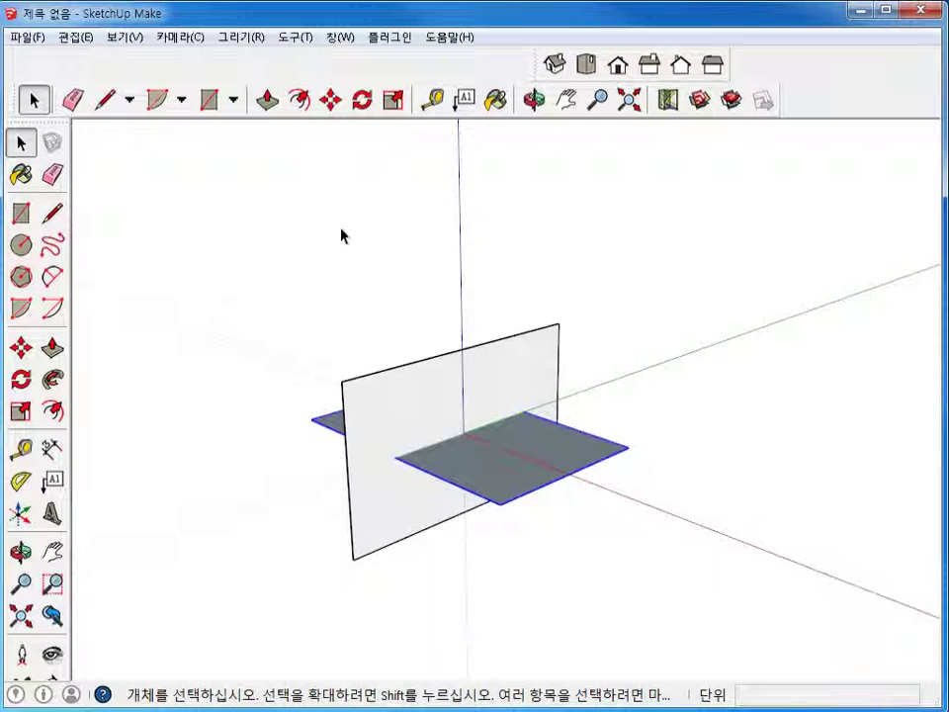
pyautogui.click(362, 100)
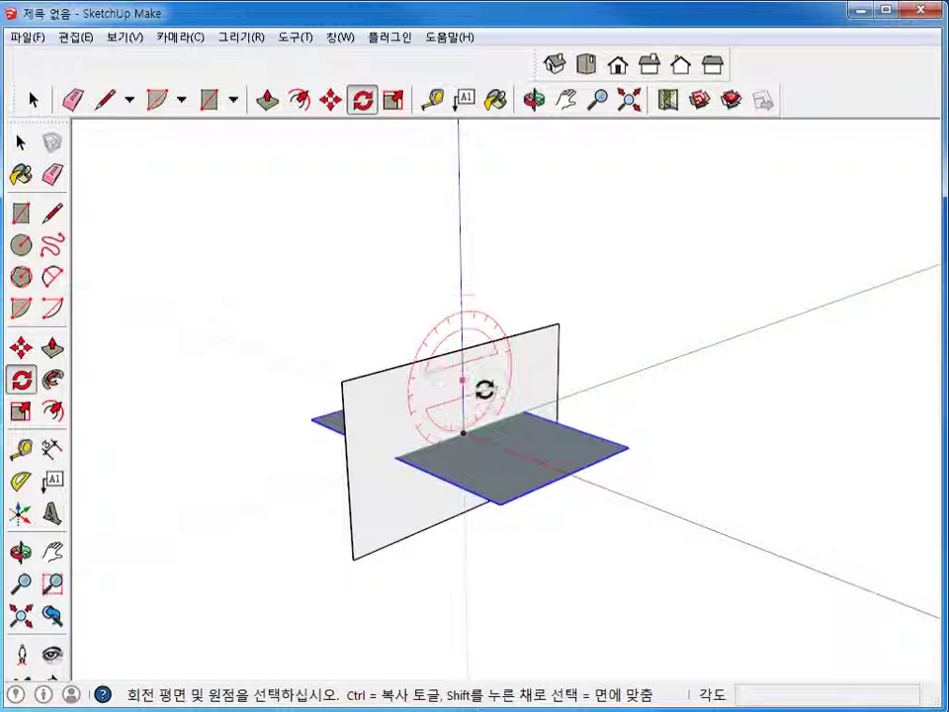
pyautogui.click(465, 433)
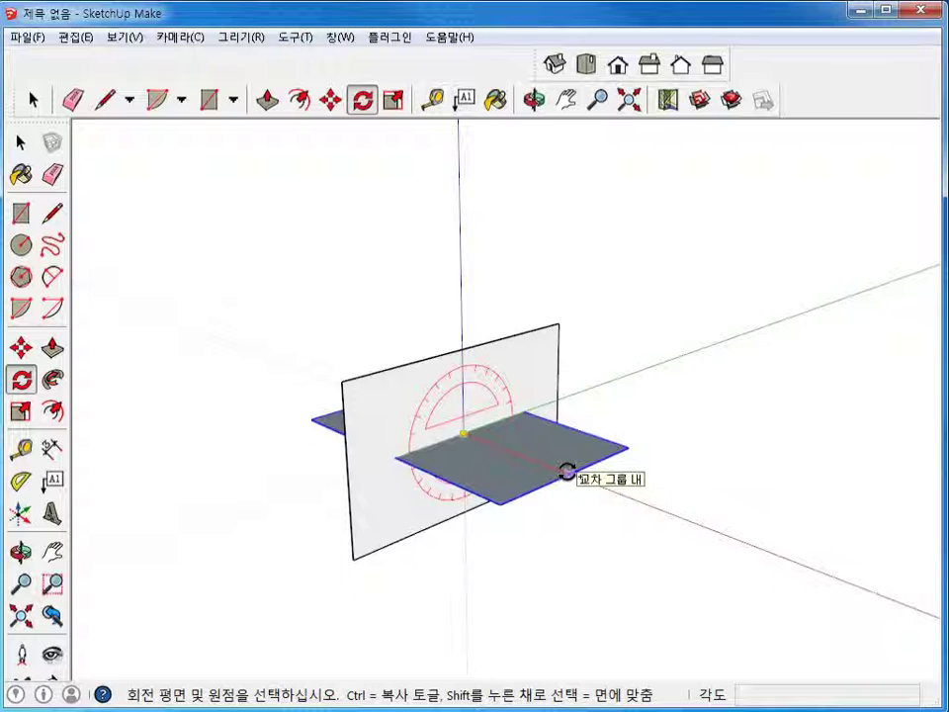
pyautogui.click(628, 447)
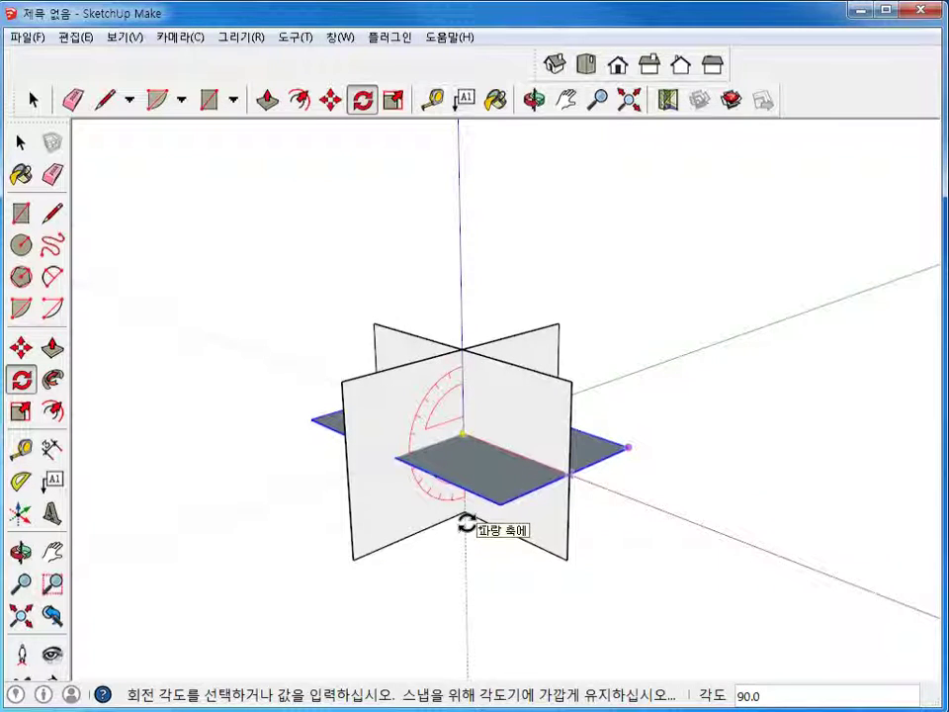
pyautogui.click(465, 521)
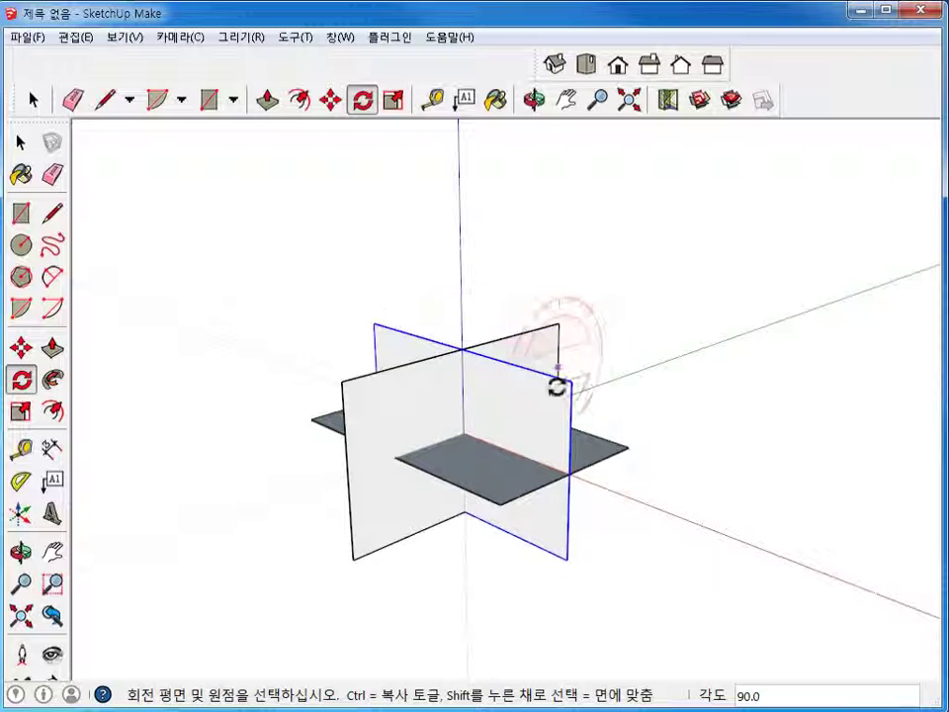
# Rotate a copy of the upright rectangle along the red axis 90 degrees about the origin within its own vertical plane
pyautogui.click(465, 431)
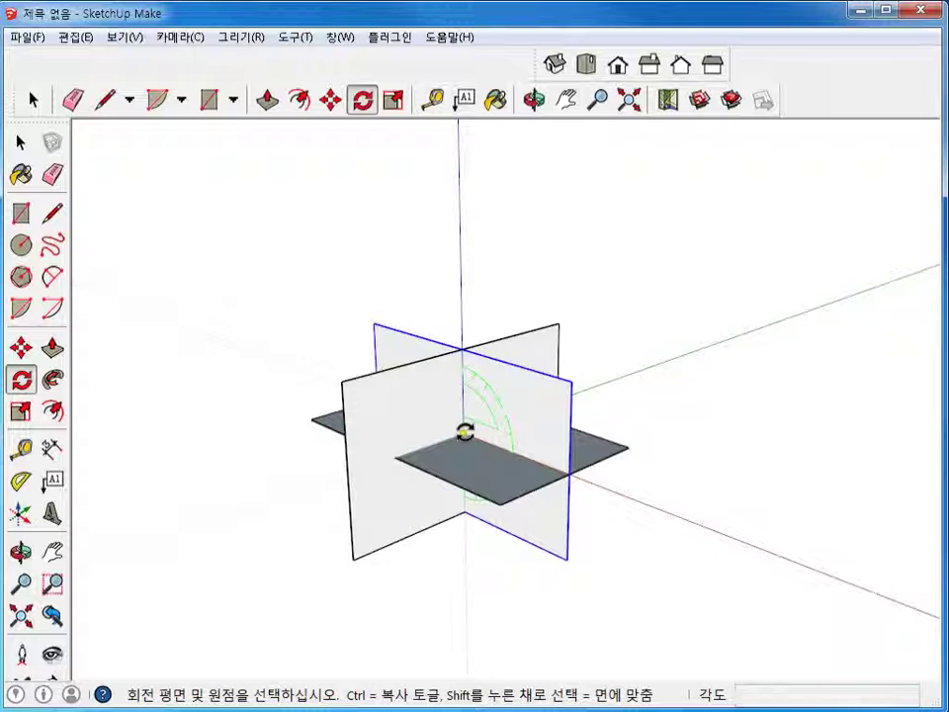
pyautogui.click(464, 431)
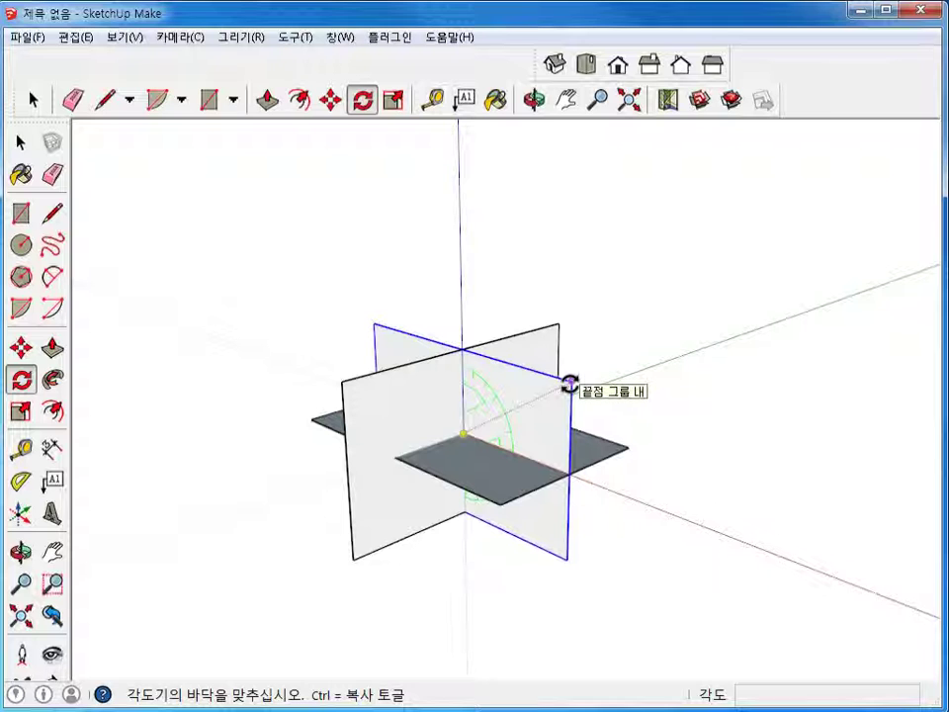
pyautogui.click(570, 384)
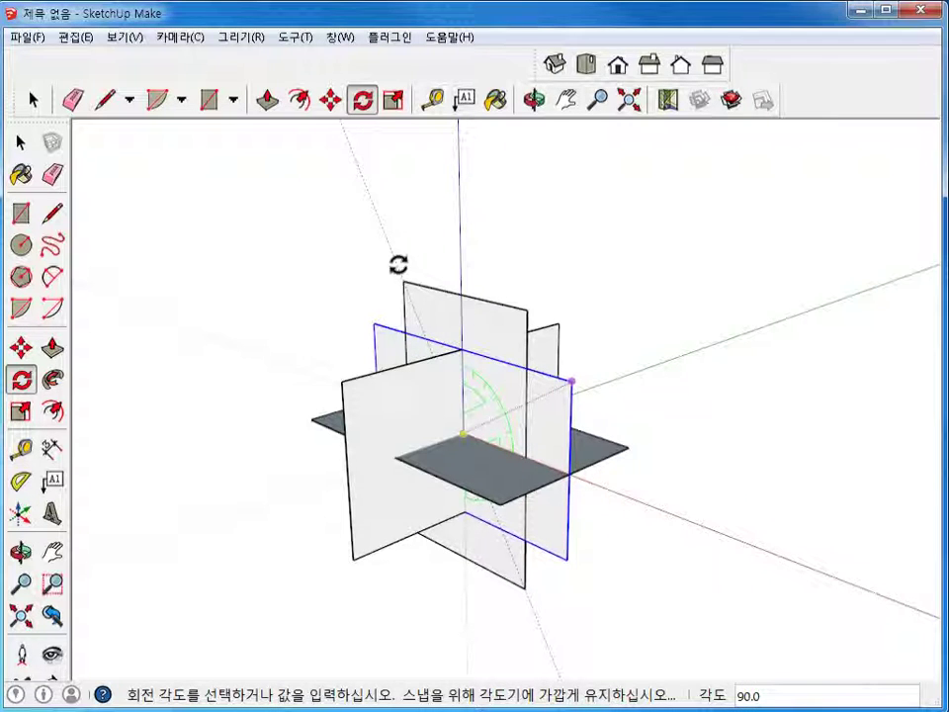
pyautogui.click(398, 264)
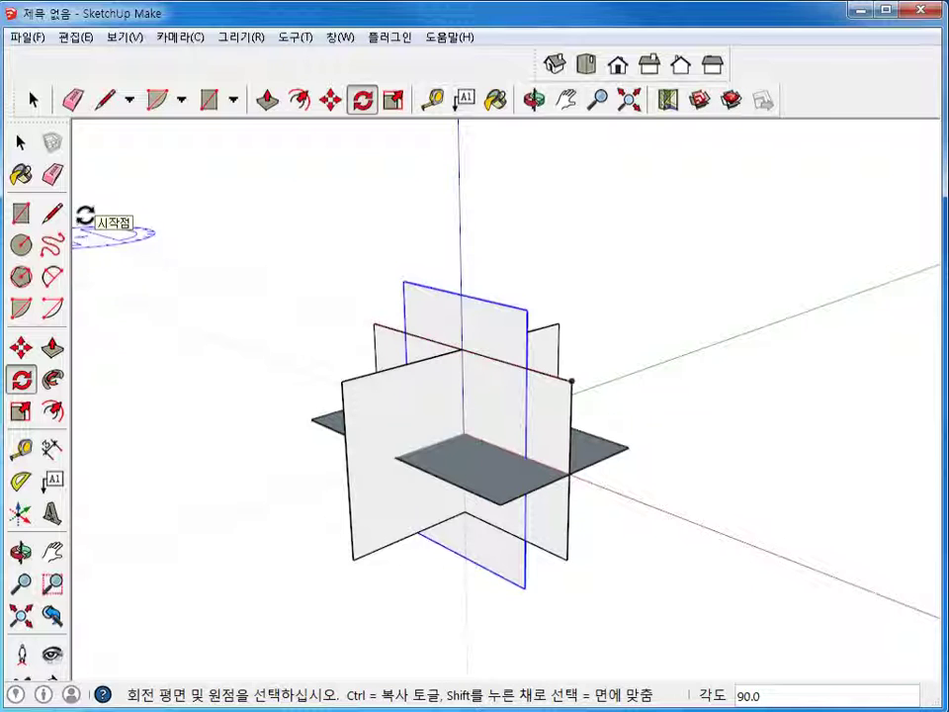
# Delete the horizontally elongated upright source rectangle along the red axis, keeping its tall rotated copy
pyautogui.click(33, 99)
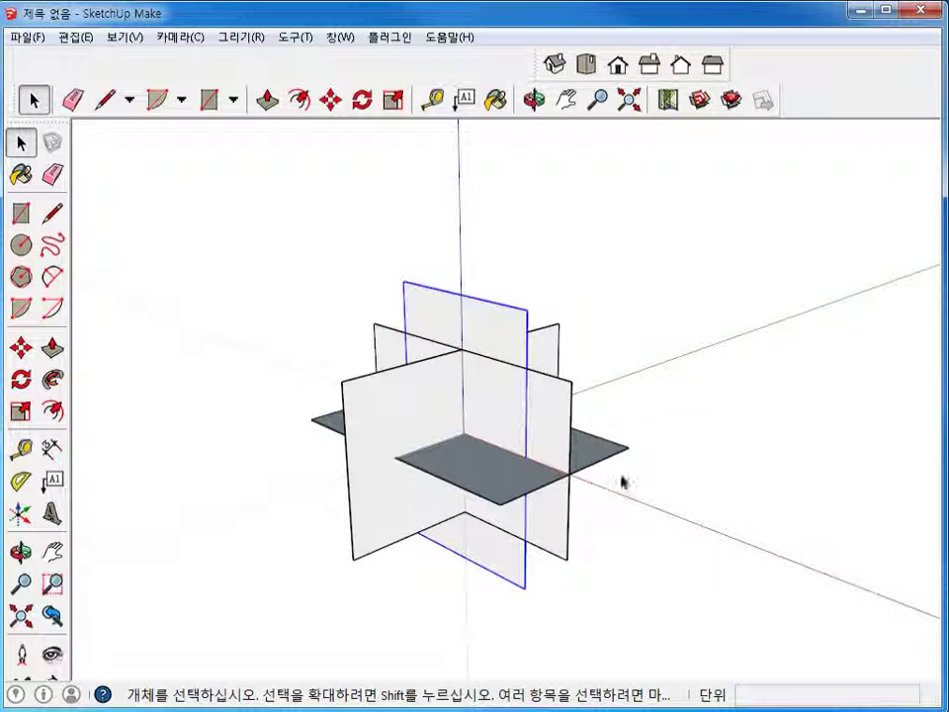
pyautogui.click(549, 424)
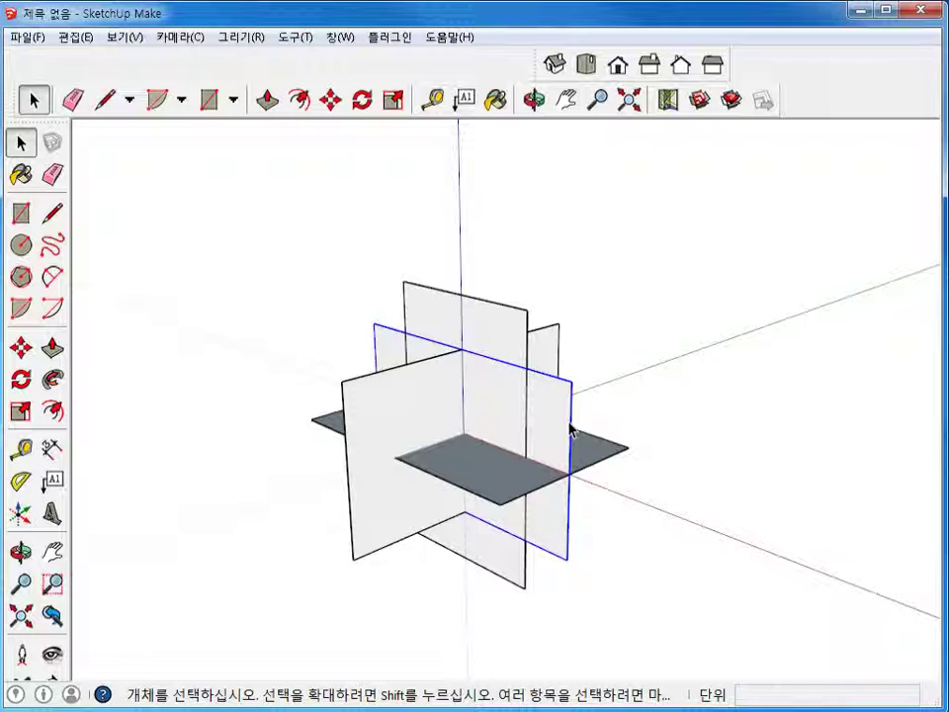
pyautogui.click(570, 428)
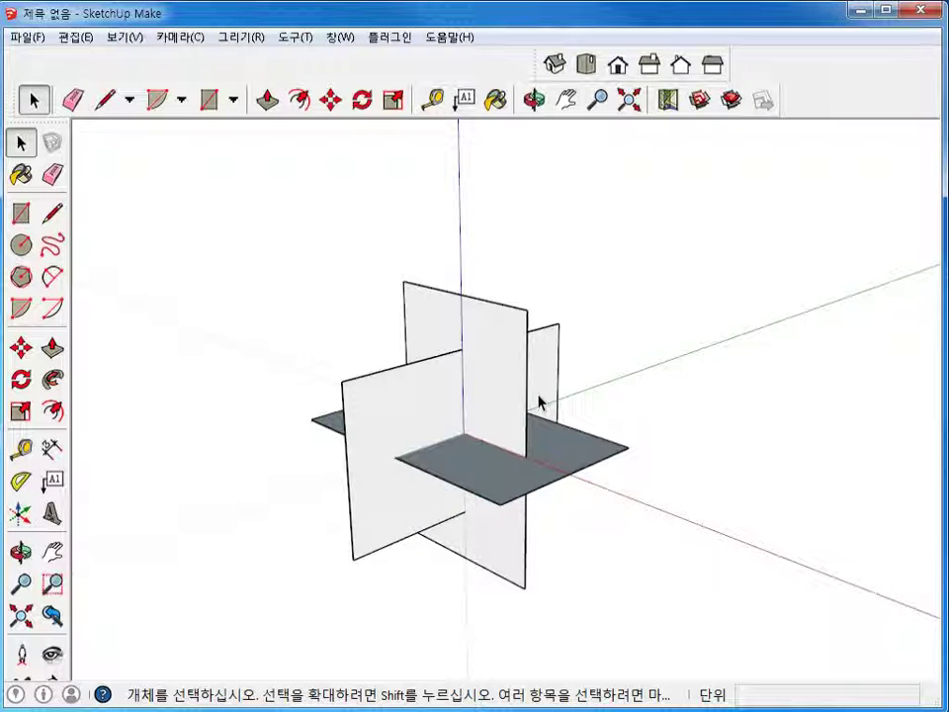
# Draw a triangular face joining the rectangles' intersection points on the blue axis, the negative green axis and the positive red axis
pyautogui.click(103, 99)
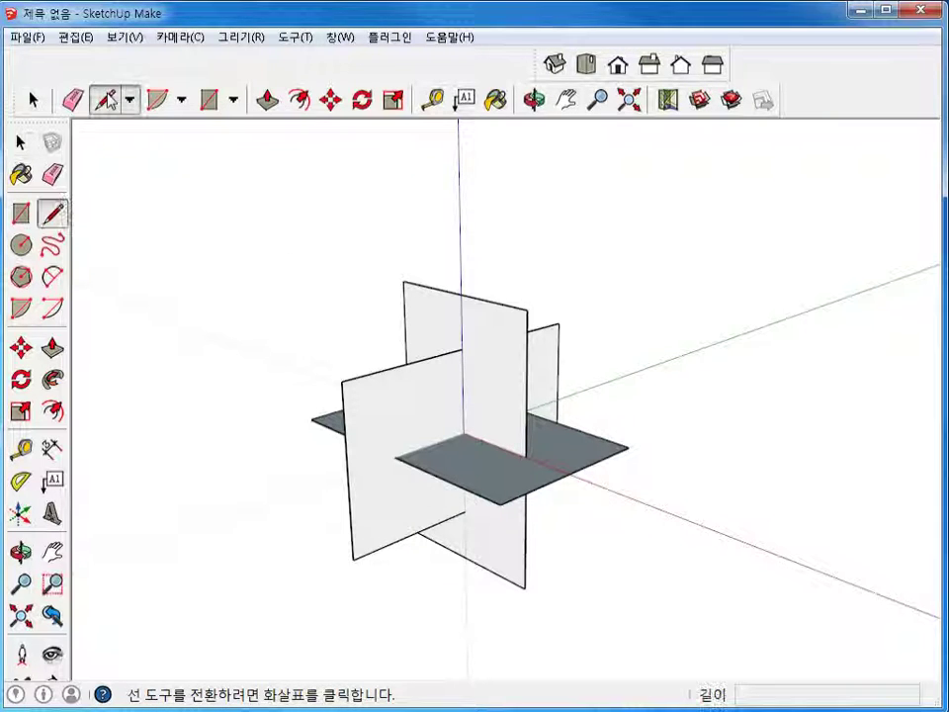
pyautogui.click(462, 349)
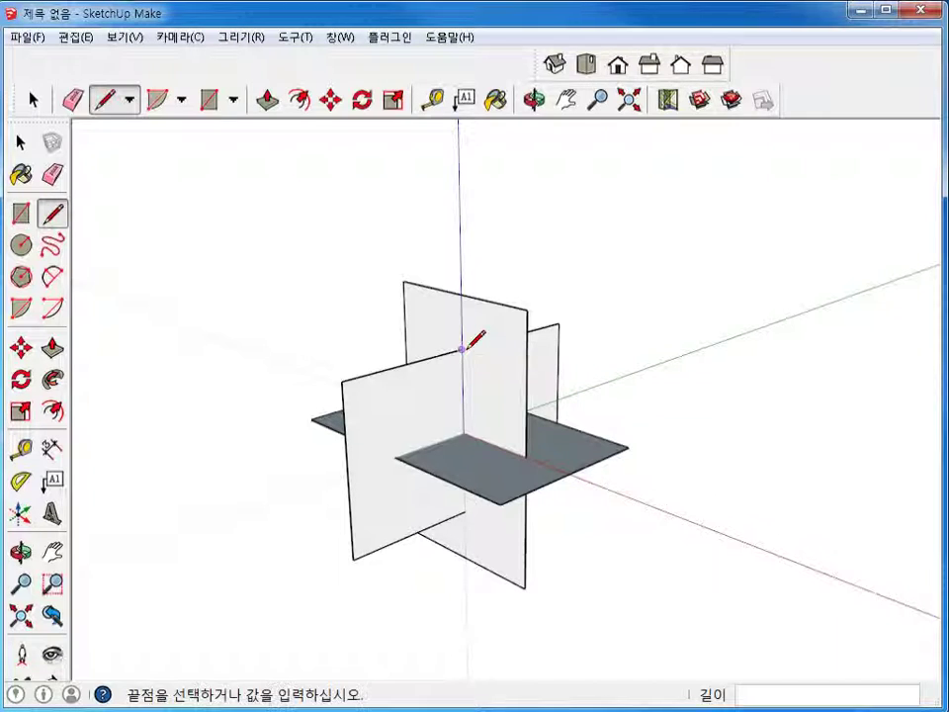
pyautogui.click(396, 457)
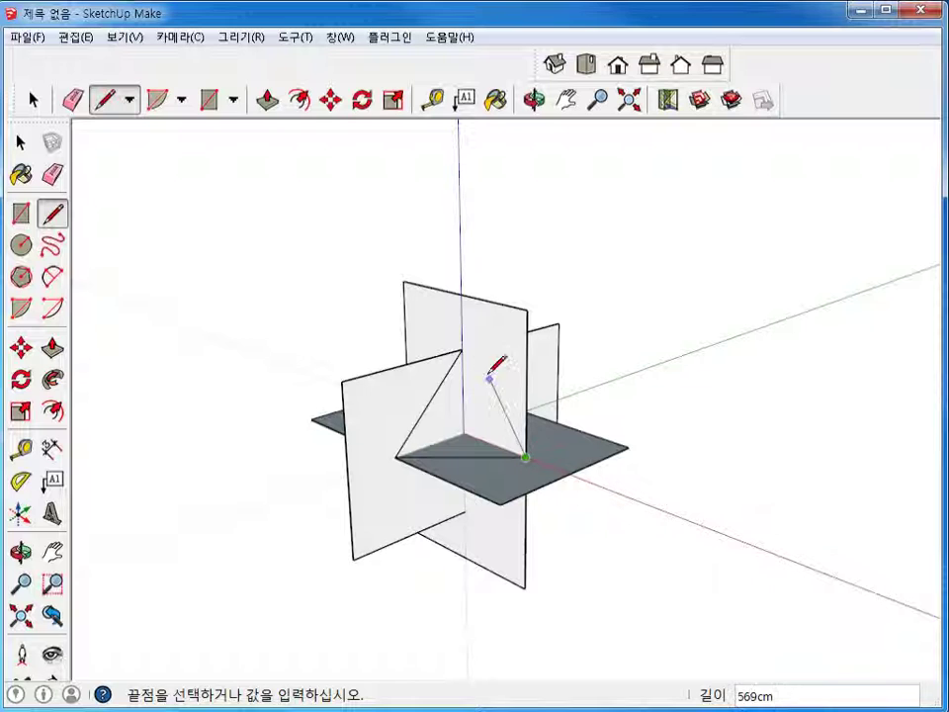
pyautogui.click(462, 350)
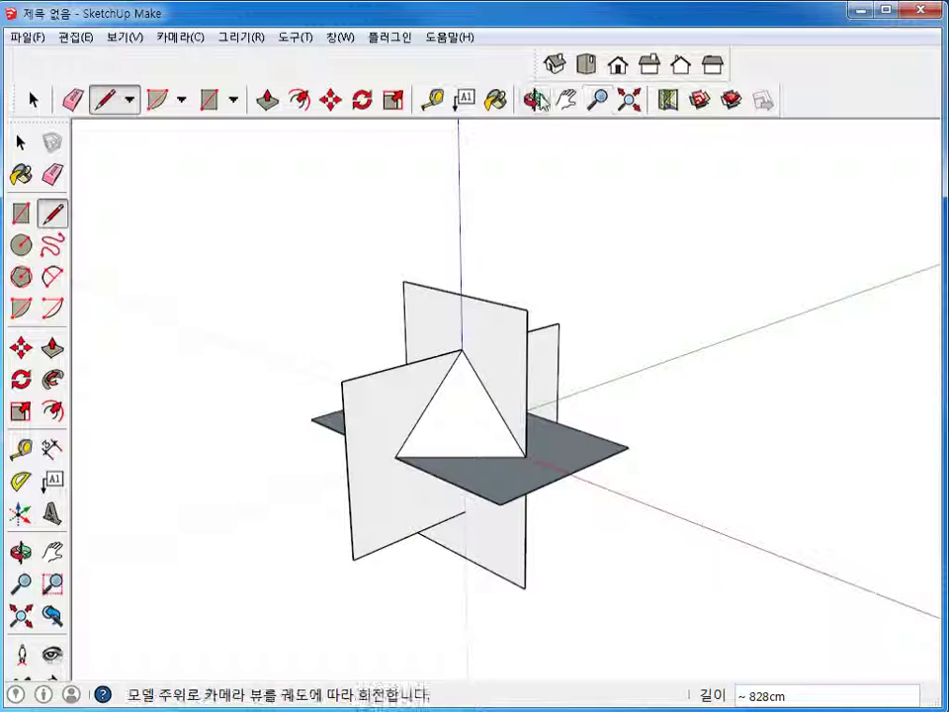
# Draw the adjacent upper triangular face joining the intersection points on the blue, positive red and positive green axes
pyautogui.click(535, 100)
pyautogui.moveTo(583, 267); pyautogui.dragTo(377, 287)
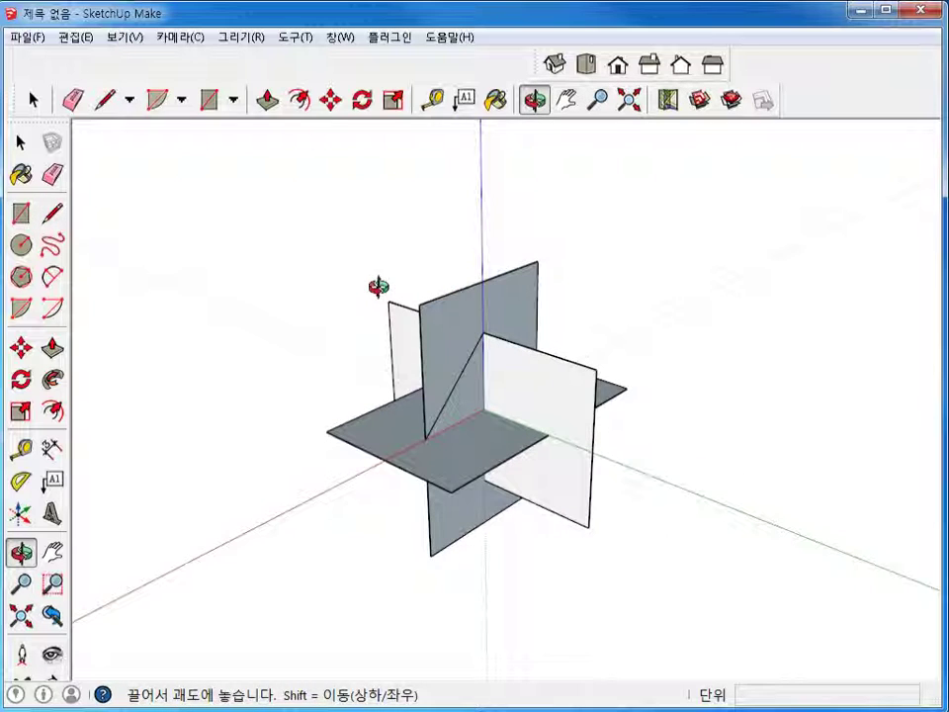
pyautogui.click(105, 100)
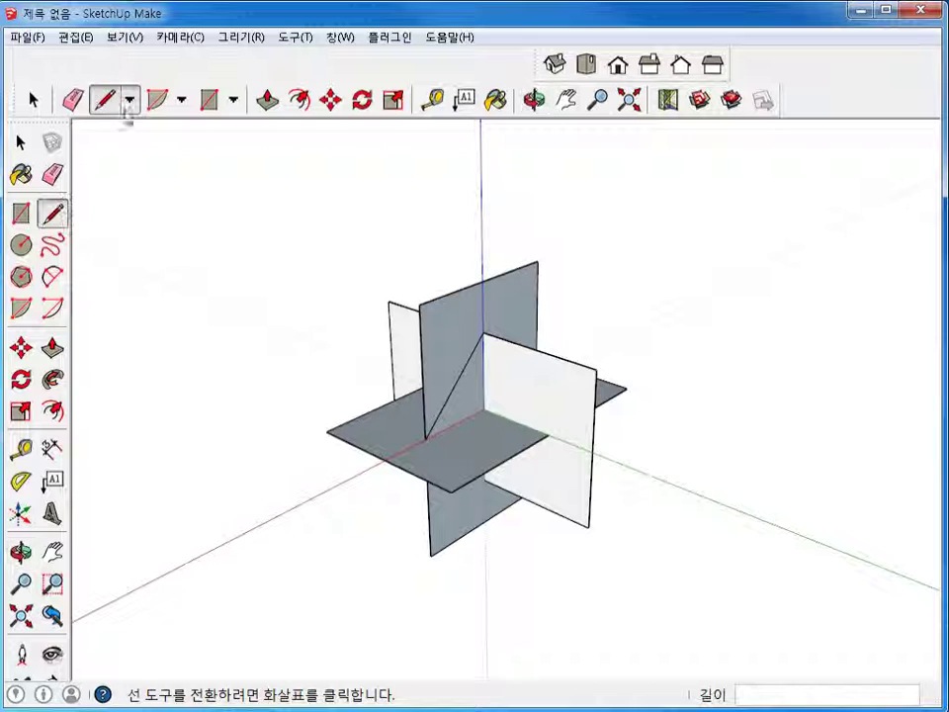
pyautogui.click(483, 332)
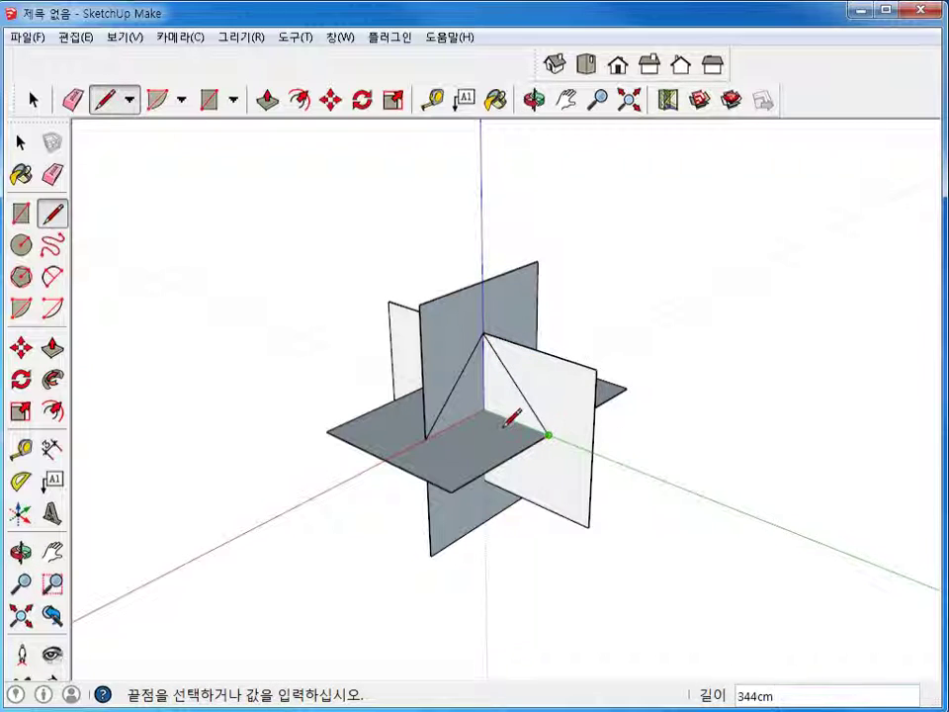
pyautogui.click(442, 427)
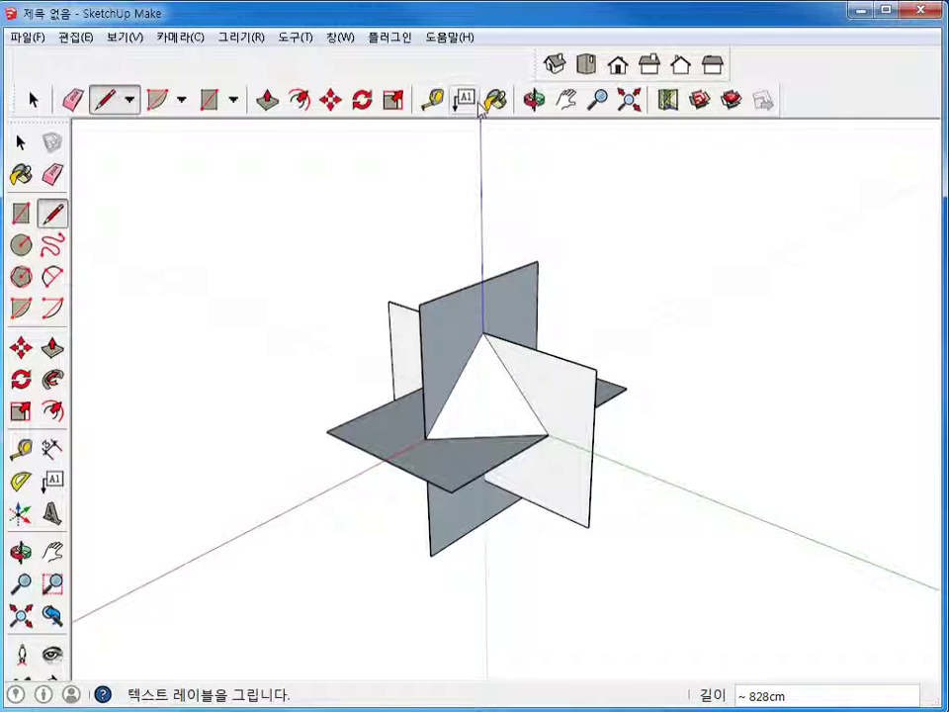
# Draw a third upper triangular face joining the intersection points on the blue, negative red and positive green axes
pyautogui.click(534, 99)
pyautogui.moveTo(545, 131); pyautogui.dragTo(332, 242)
pyautogui.click(104, 99)
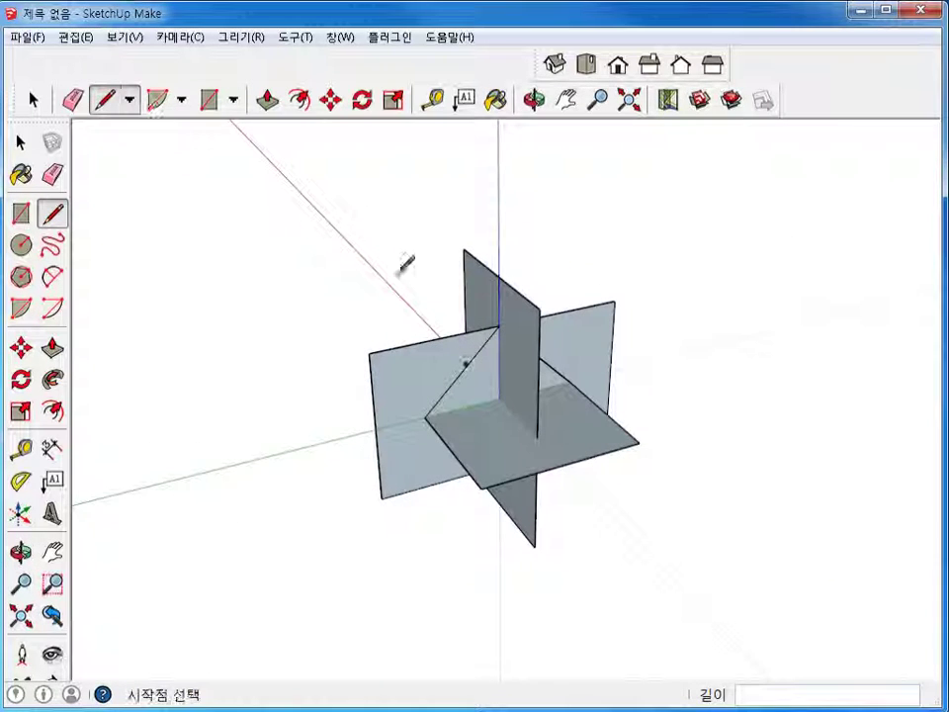
pyautogui.click(499, 325)
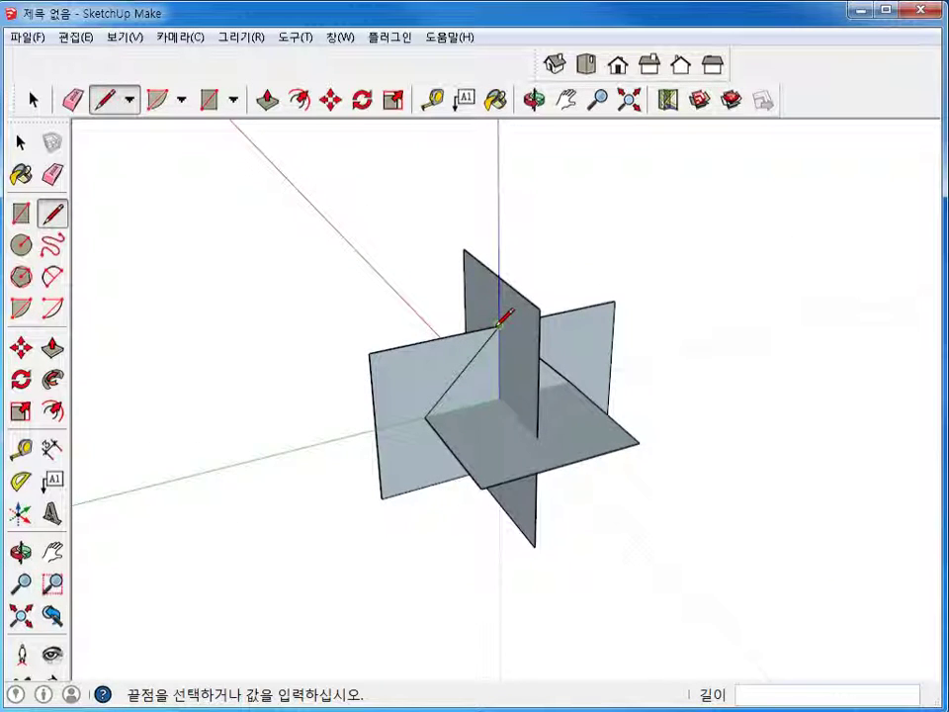
pyautogui.click(536, 434)
pyautogui.click(426, 418)
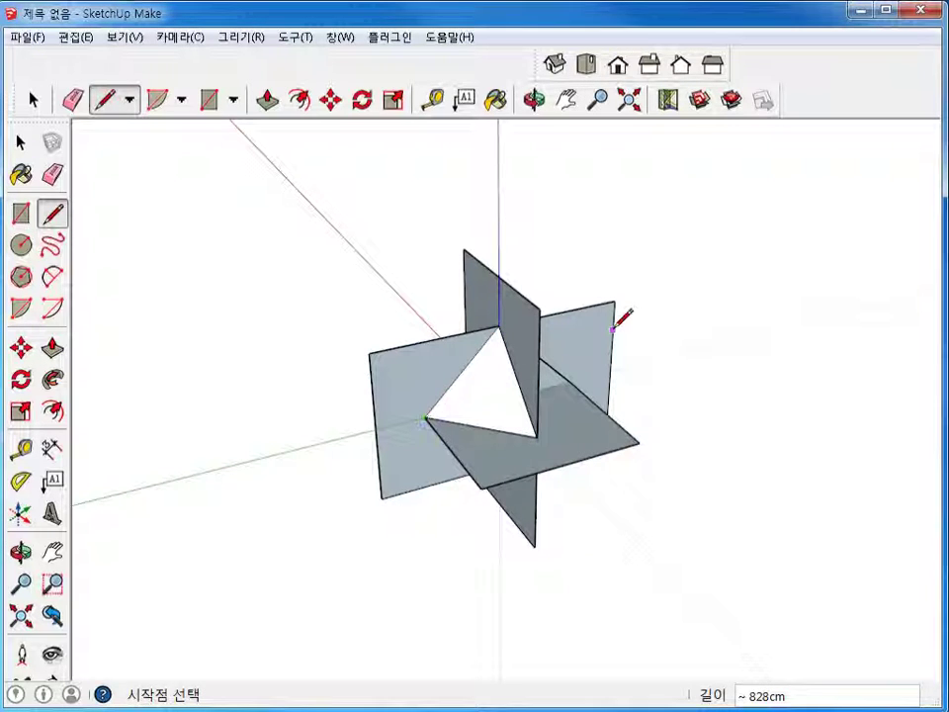
# Draw the fourth upper triangular face joining the intersection points on the blue, negative red and negative green axes
pyautogui.click(534, 99)
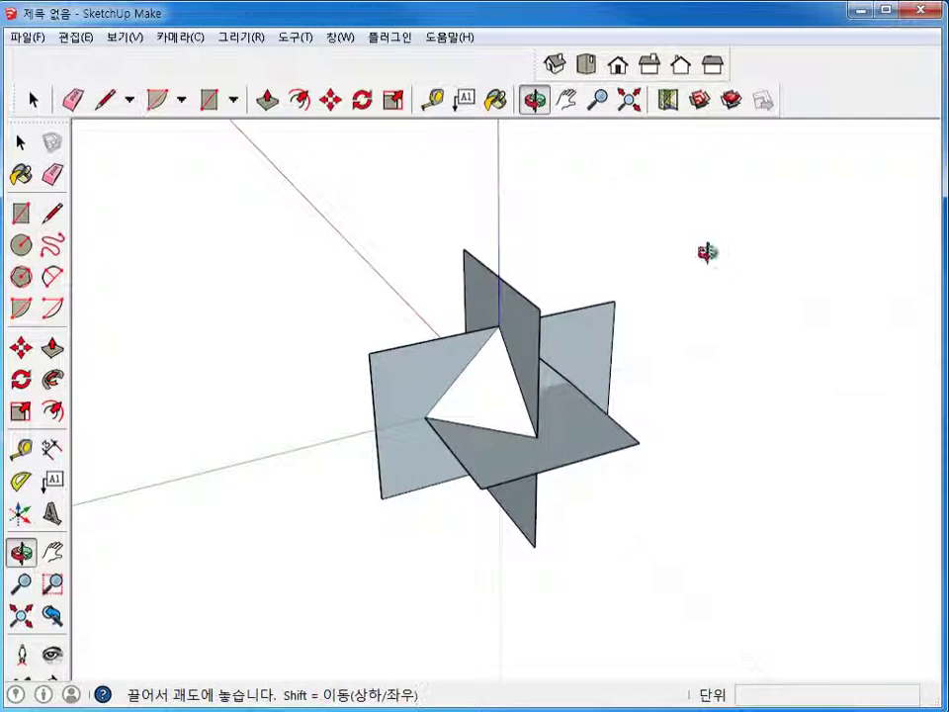
pyautogui.moveTo(706, 254)
pyautogui.mouseDown()
pyautogui.moveTo(625, 264)
pyautogui.moveTo(382, 219)
pyautogui.mouseUp()
pyautogui.click(102, 97)
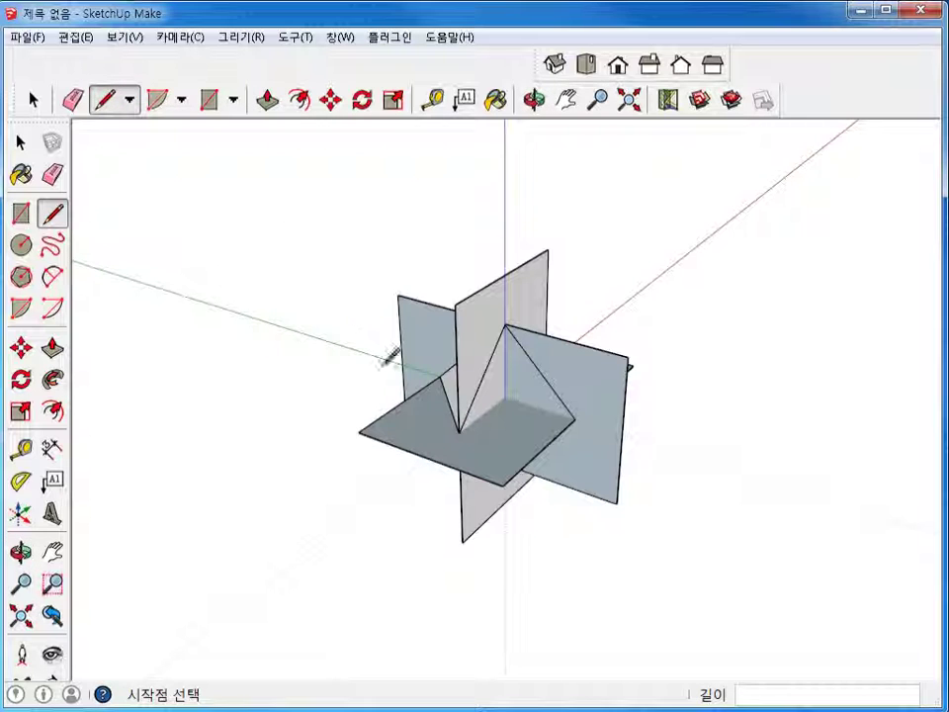
pyautogui.click(458, 433)
pyautogui.click(574, 420)
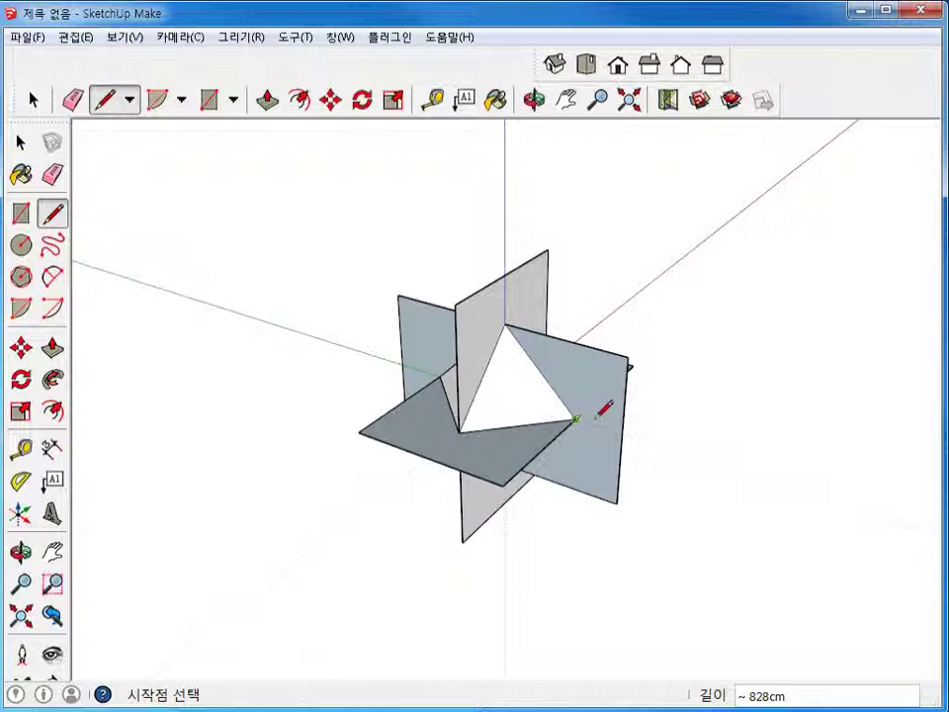
# Draw a lower triangular face on the underside joining the intersection points on the negative blue, negative red and positive green axes
pyautogui.click(534, 99)
pyautogui.moveTo(631, 263); pyautogui.dragTo(704, 443)
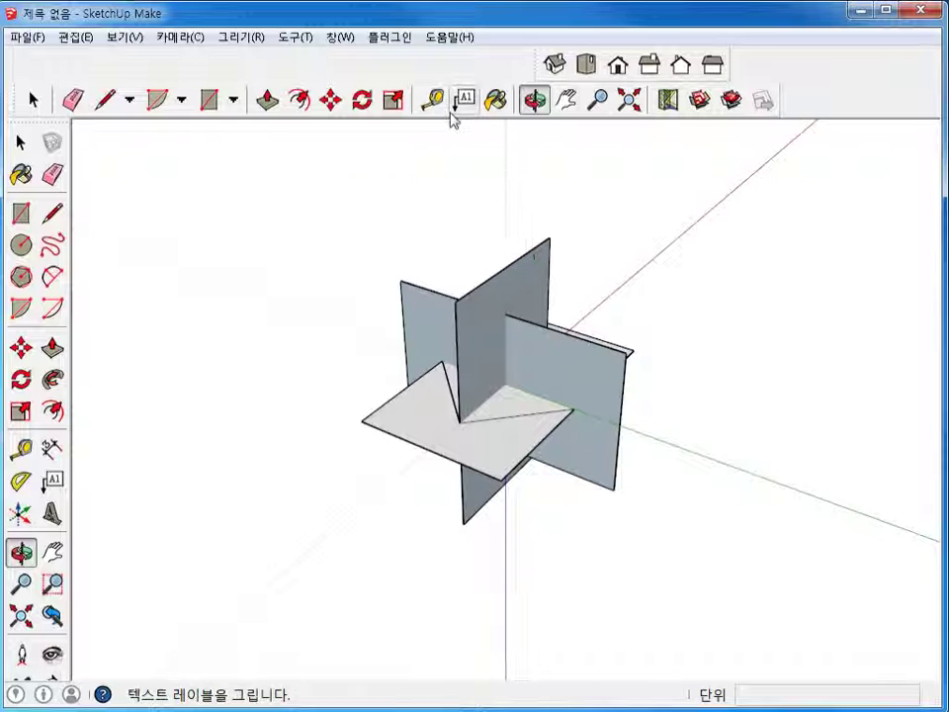
pyautogui.click(106, 101)
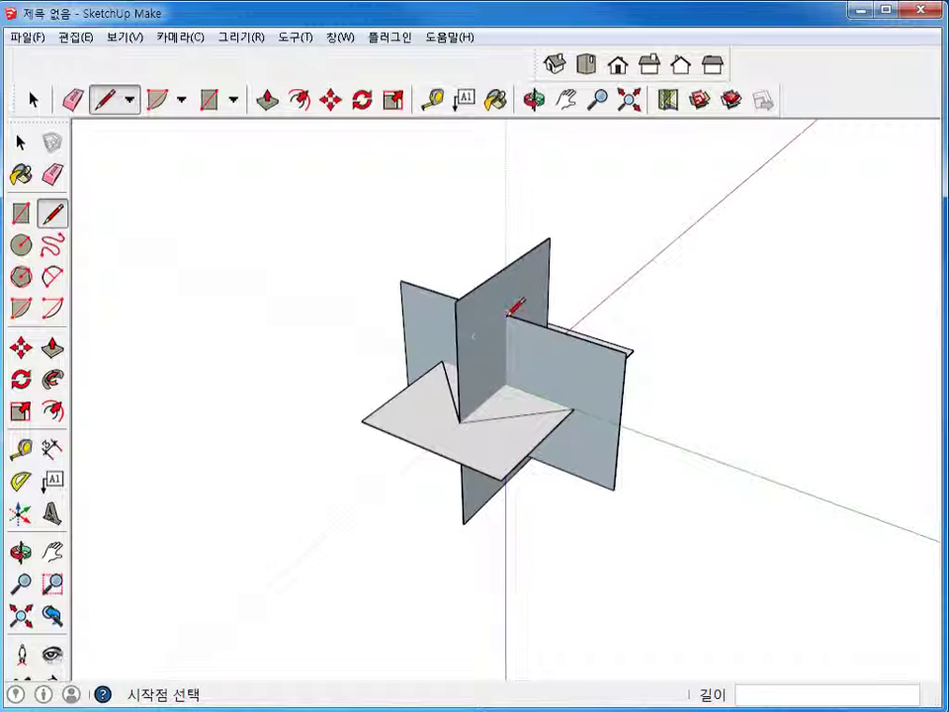
pyautogui.click(504, 314)
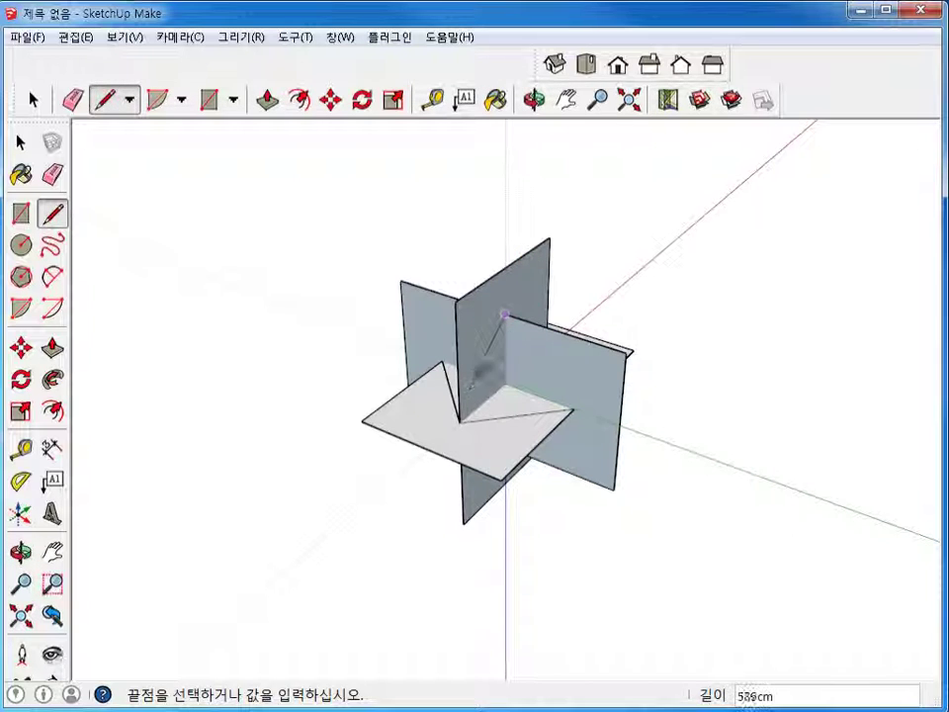
pyautogui.click(505, 313)
pyautogui.click(575, 407)
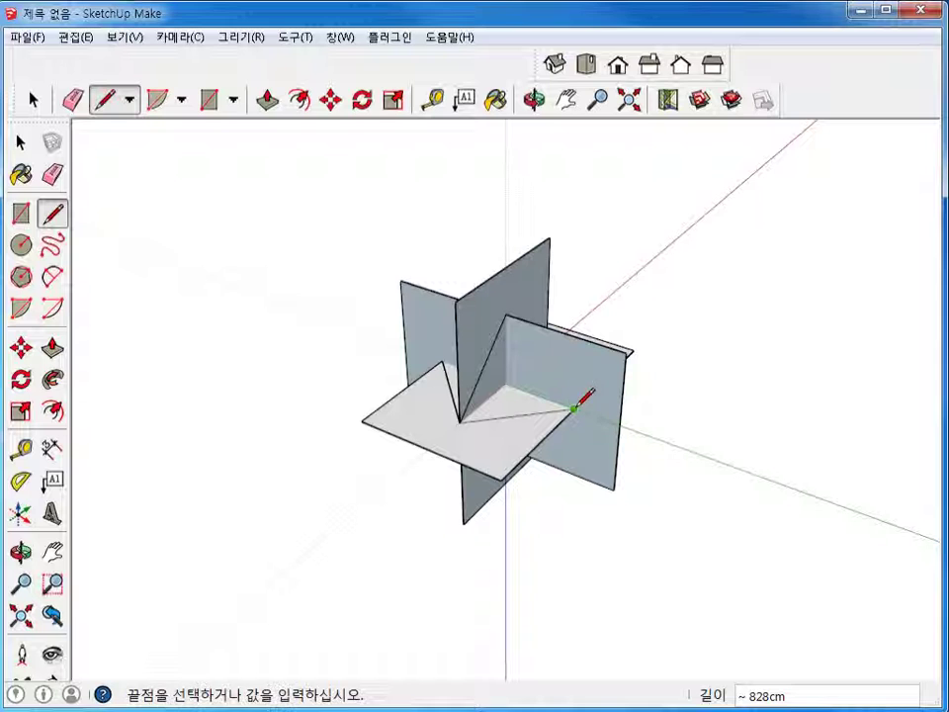
pyautogui.click(505, 316)
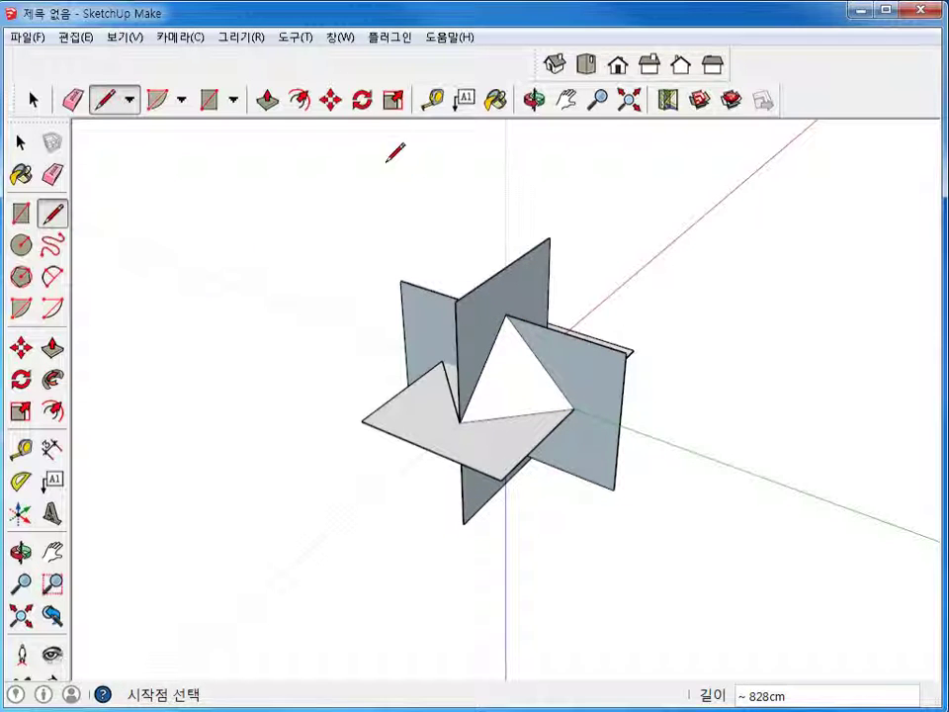
# Draw the adjacent lower triangular face joining the intersection points on the negative blue, positive green and positive red axes
pyautogui.click(534, 100)
pyautogui.moveTo(660, 299); pyautogui.dragTo(341, 308)
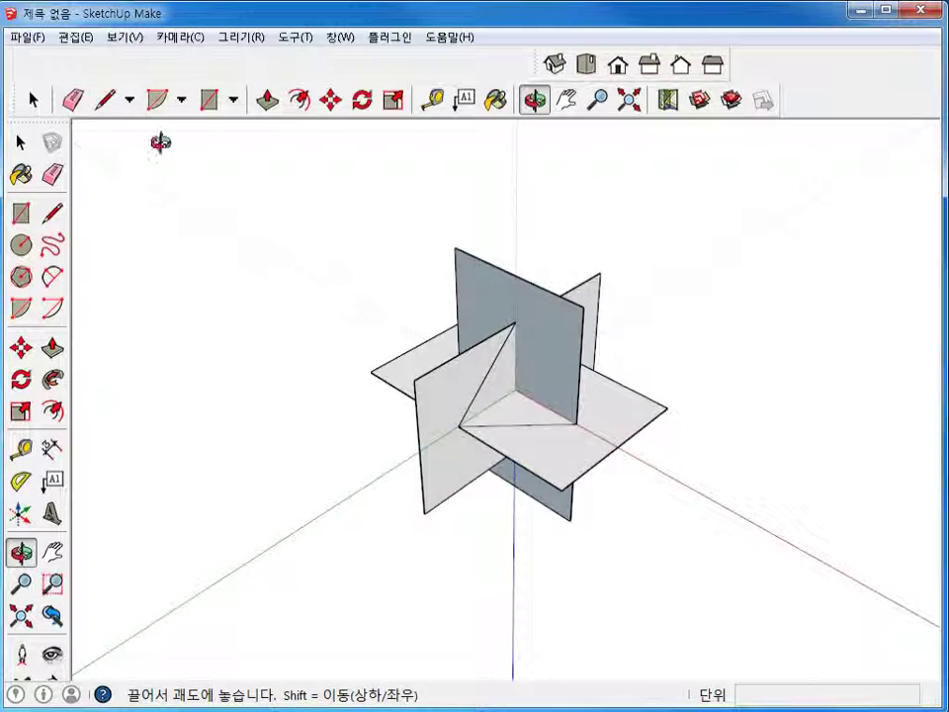
pyautogui.click(103, 99)
pyautogui.click(514, 321)
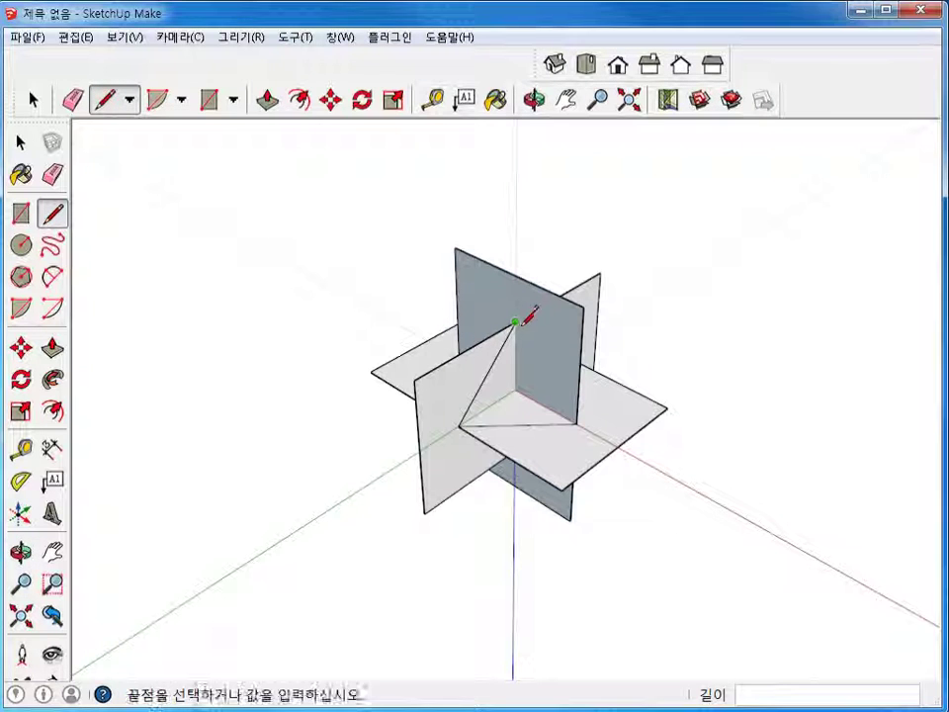
pyautogui.click(576, 424)
# Draw a line between the intersection points on the negative blue and negative green axes to close the remaining lower triangular faces
pyautogui.click(534, 100)
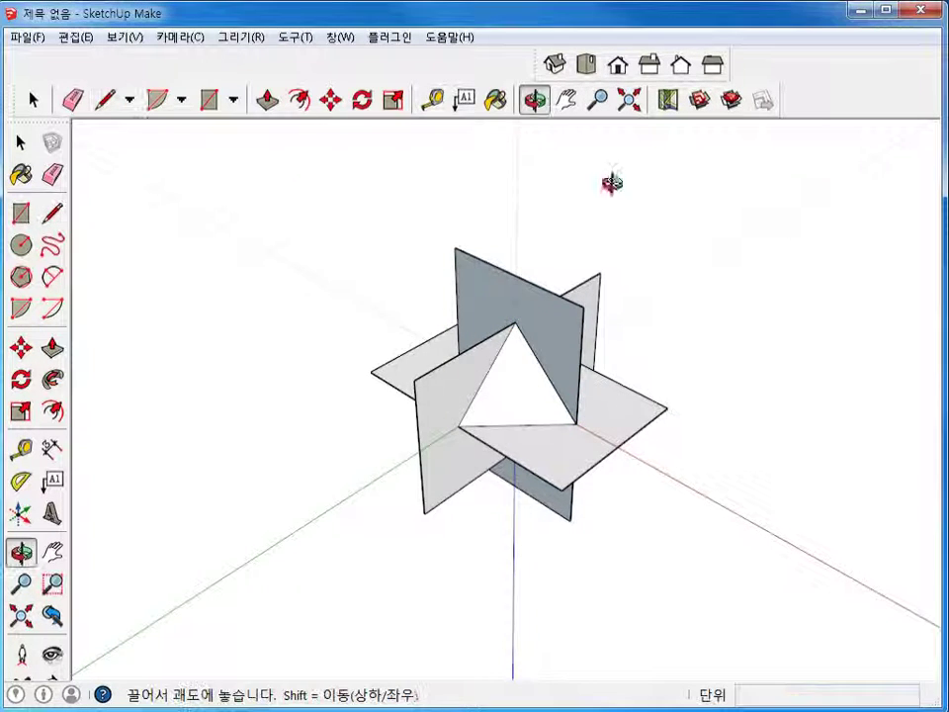
pyautogui.moveTo(609, 182); pyautogui.dragTo(356, 196)
pyautogui.click(115, 101)
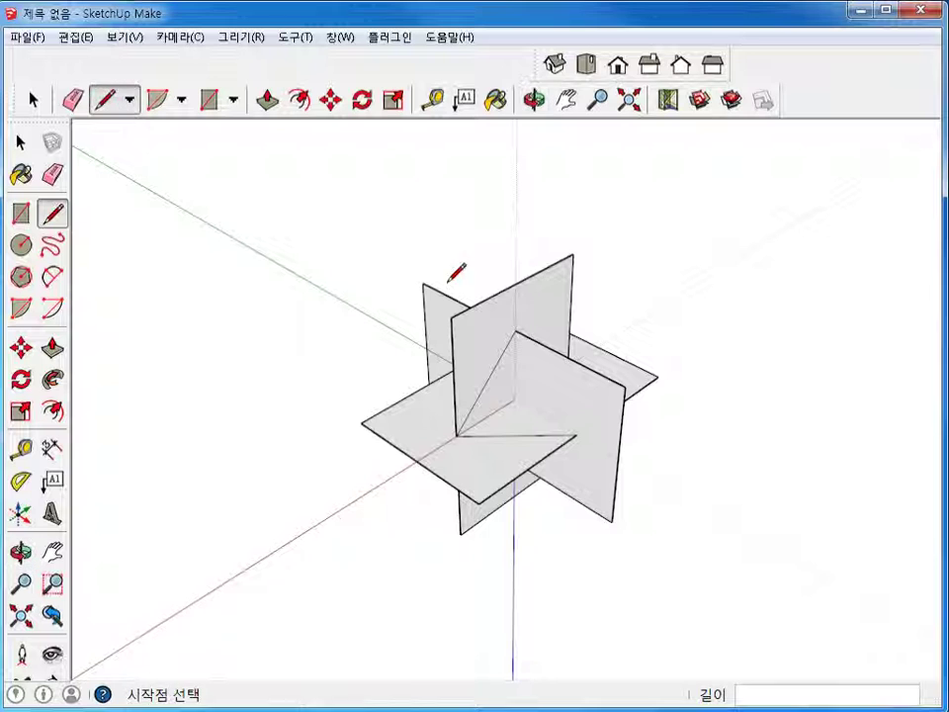
pyautogui.click(515, 331)
pyautogui.click(576, 435)
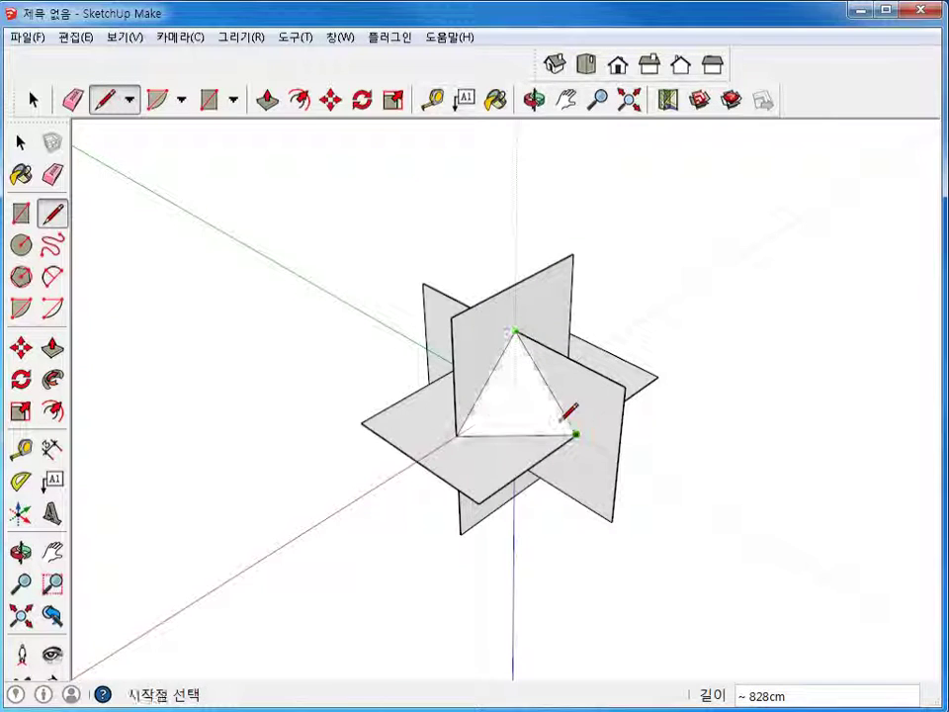
# Delete the three mutually perpendicular construction rectangles, leaving only the octahedron formed by the triangular faces
pyautogui.click(534, 100)
pyautogui.moveTo(542, 226); pyautogui.dragTo(335, 229)
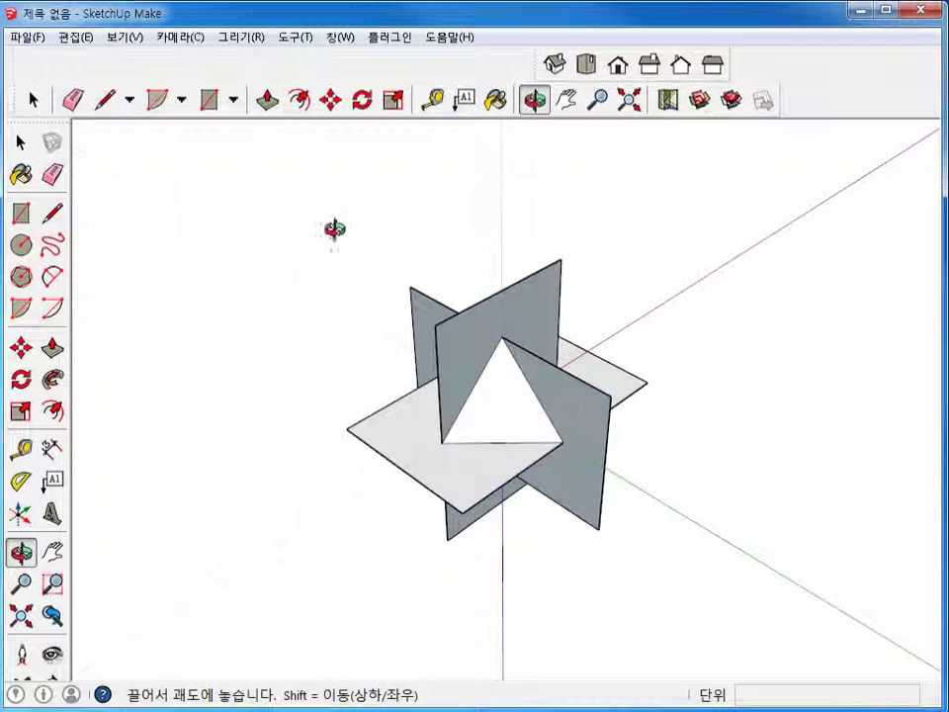
pyautogui.press('space')
pyautogui.click(503, 335)
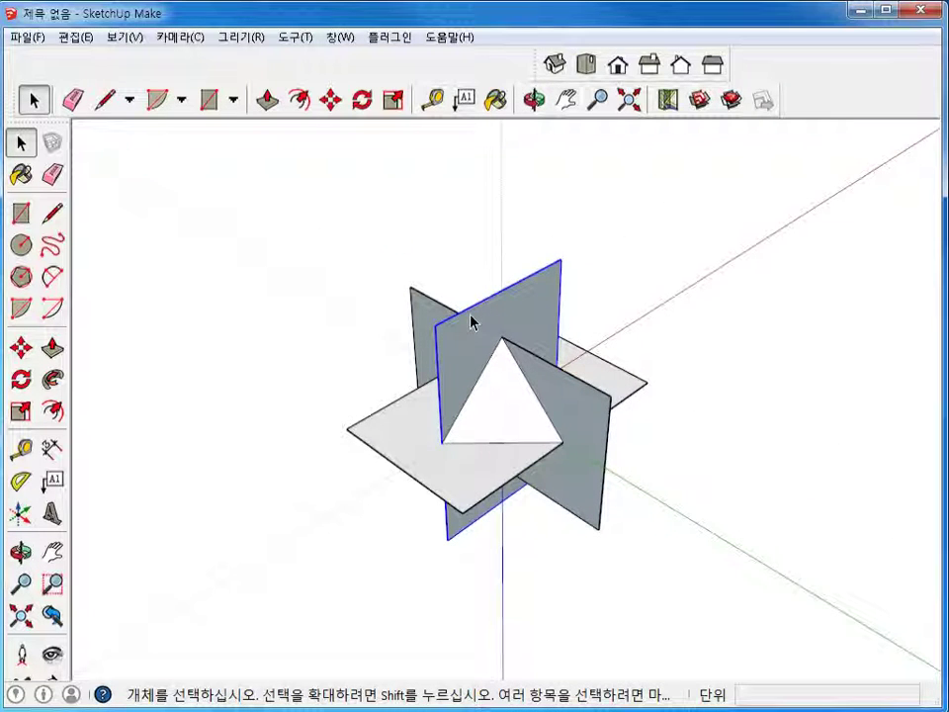
pyautogui.press('Delete')
pyautogui.click(583, 487)
pyautogui.press('Delete')
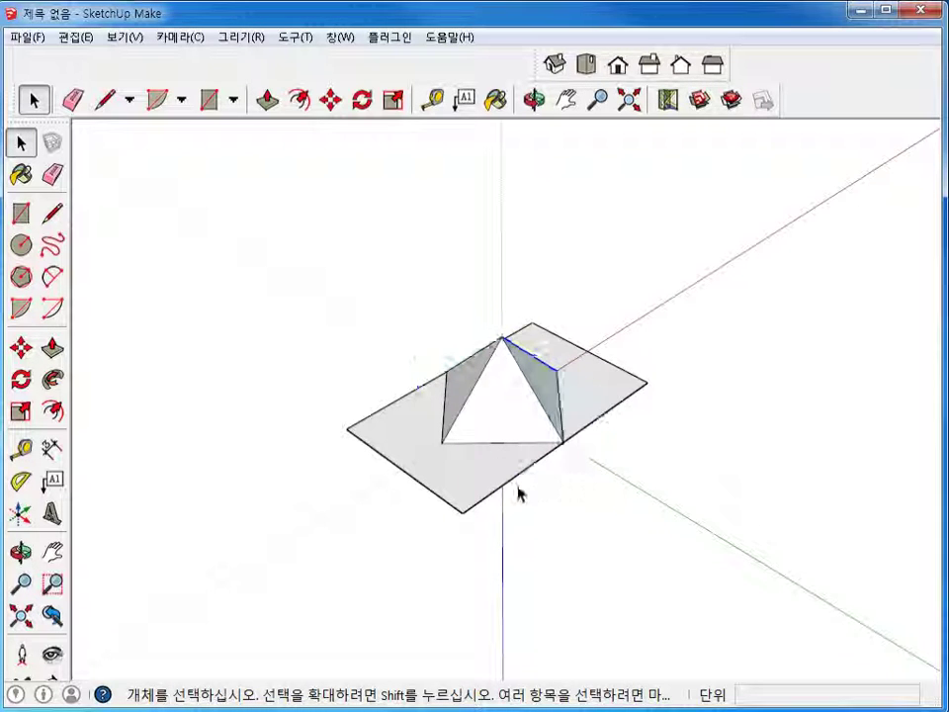
pyautogui.click(470, 481)
pyautogui.press('Delete')
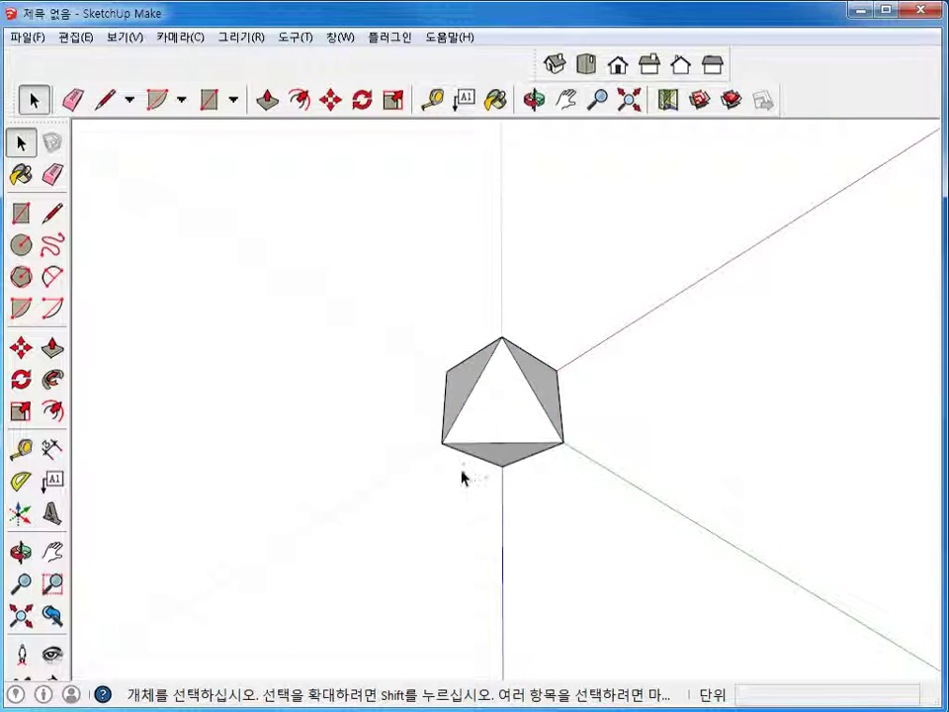
pyautogui.click(533, 99)
pyautogui.moveTo(454, 326); pyautogui.dragTo(381, 334)
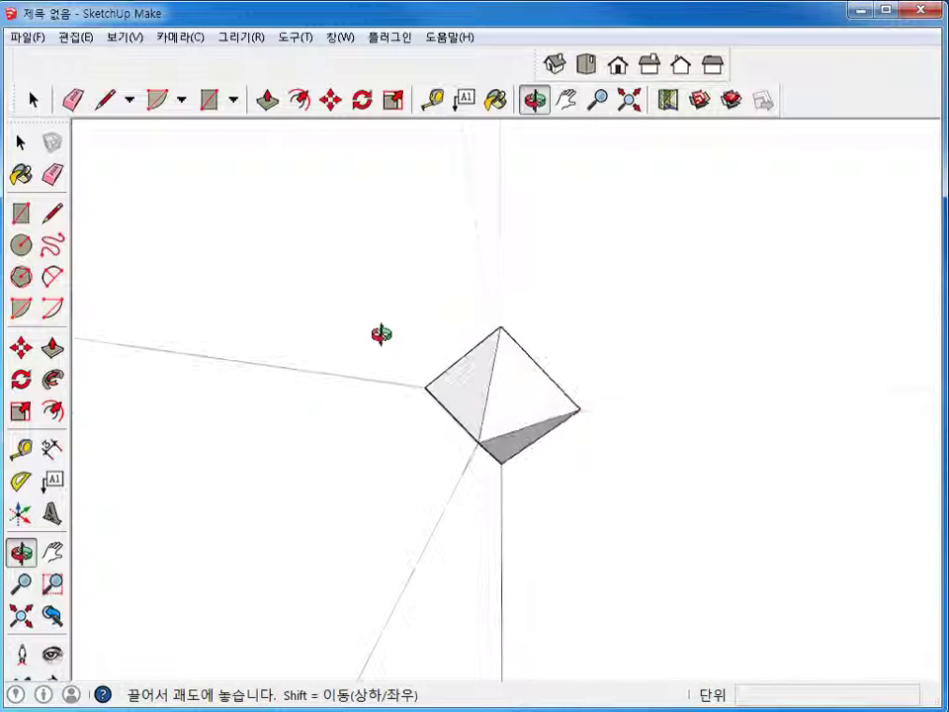